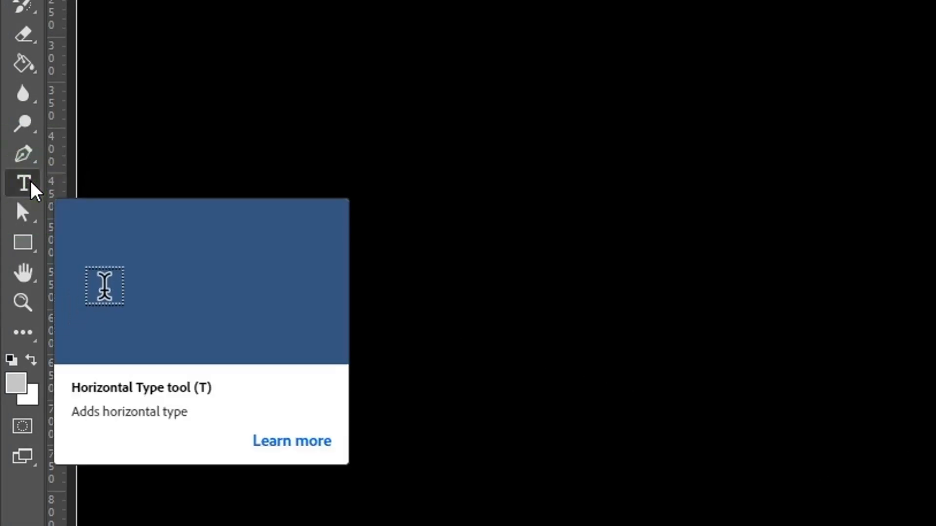
Set up the Horizontal Type tool with the Avengeance Heroic Avenger font, Regular style, at 300 pt.
right_click(30, 182)
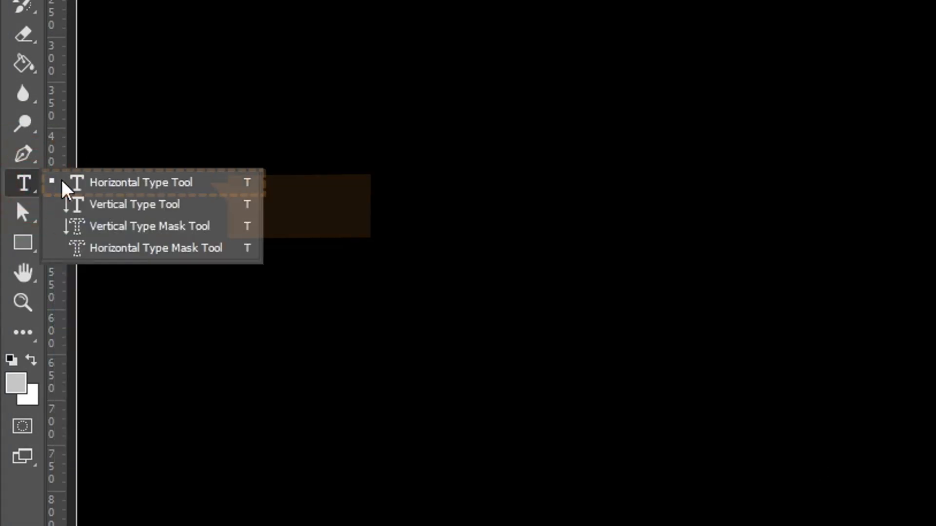
click(225, 190)
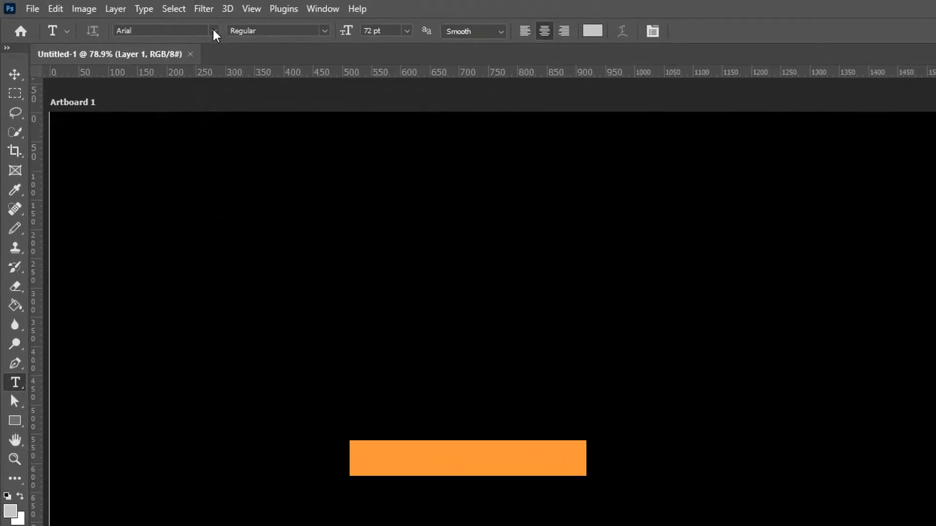
click(214, 31)
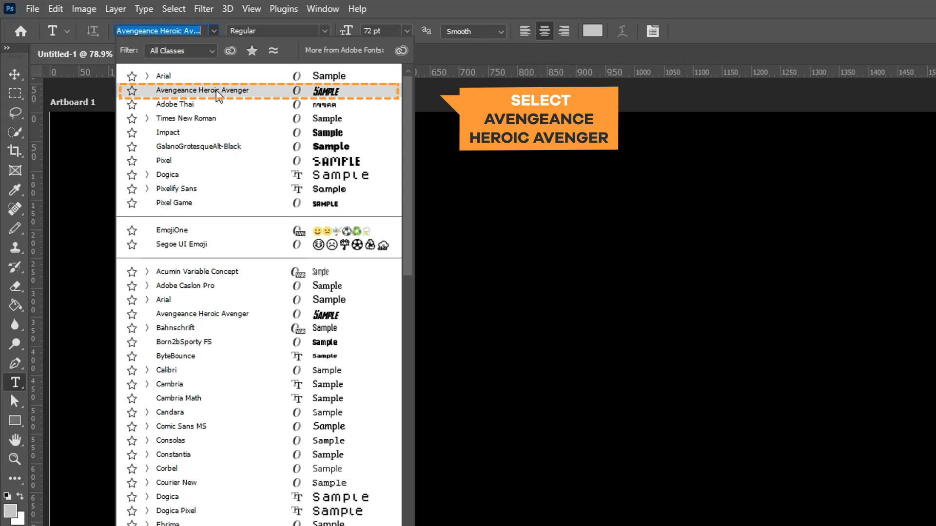
click(218, 93)
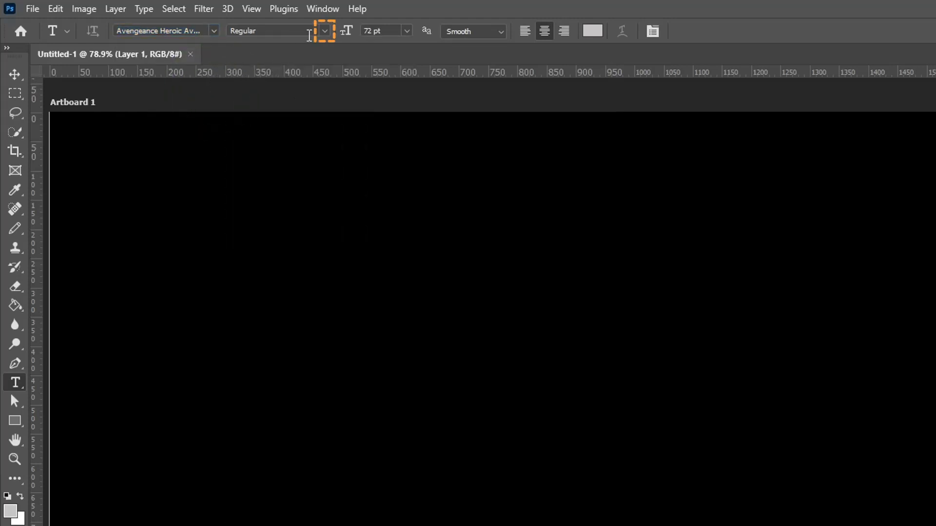
click(325, 32)
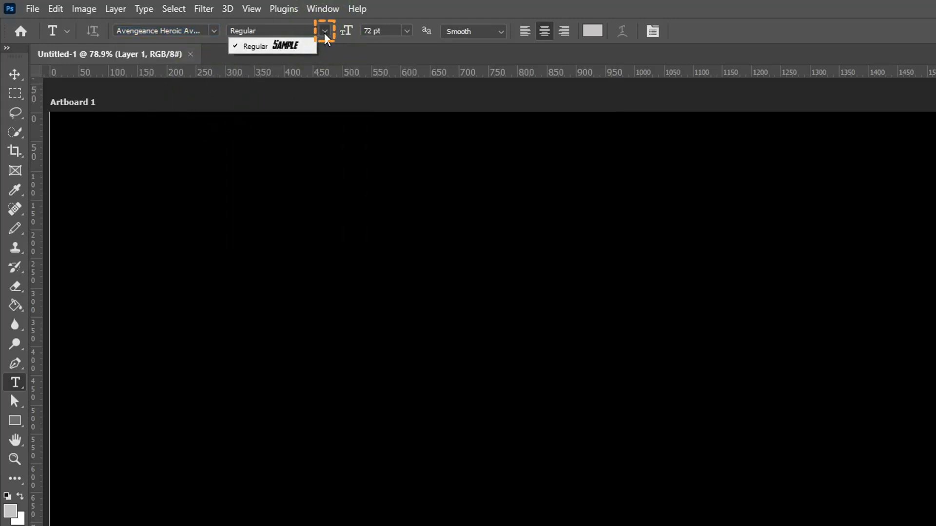
click(303, 47)
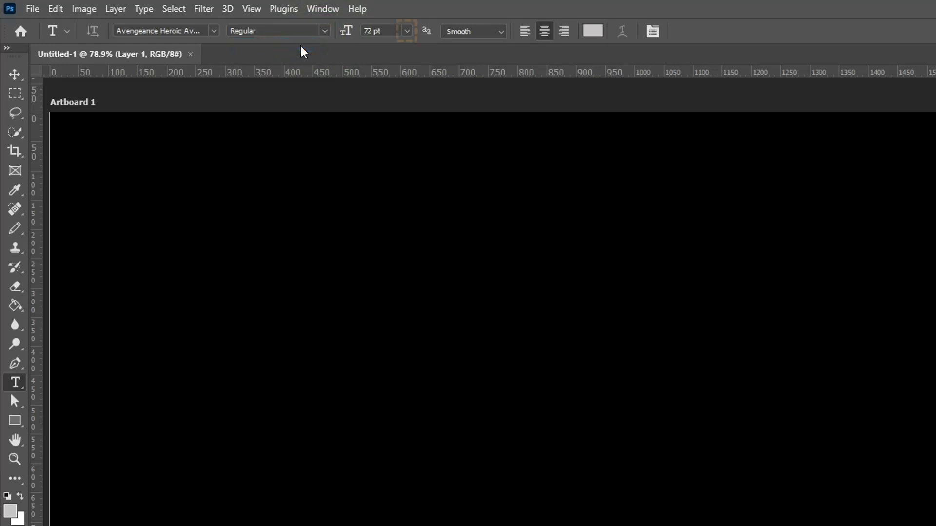
click(407, 31)
click(406, 30)
text(300)
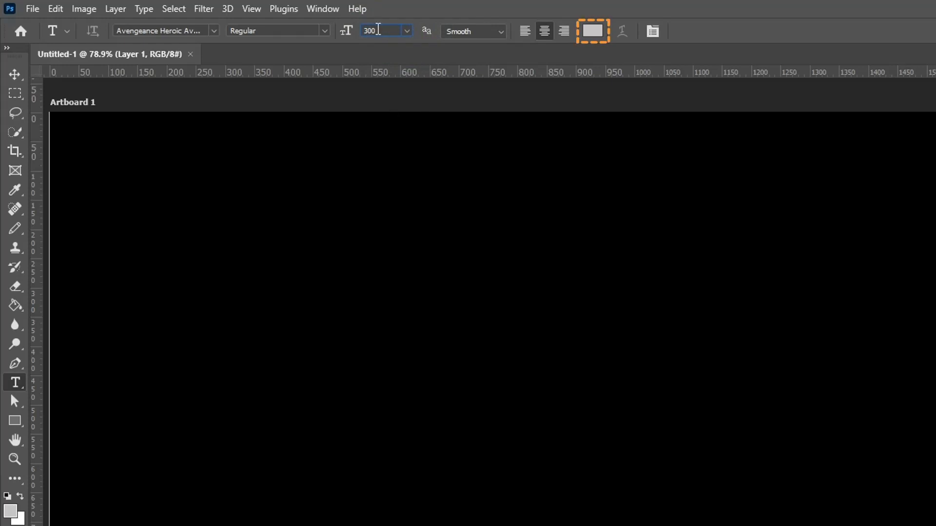
Set the text colour to white (ffffff).
click(592, 31)
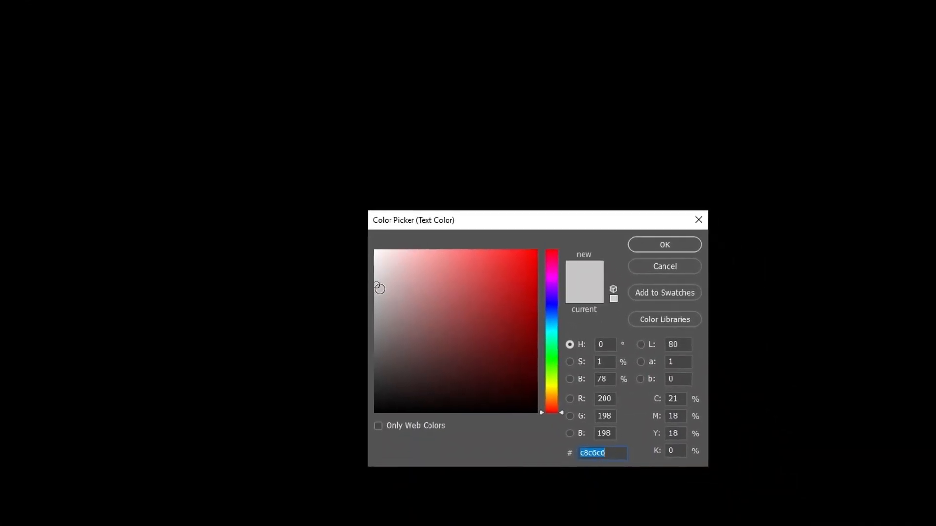
drag(380, 288, 373, 248)
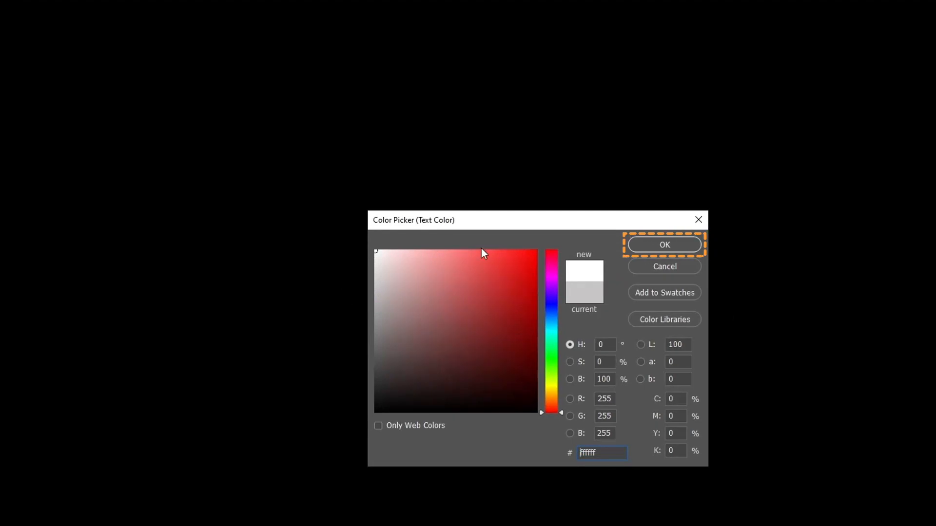
click(667, 246)
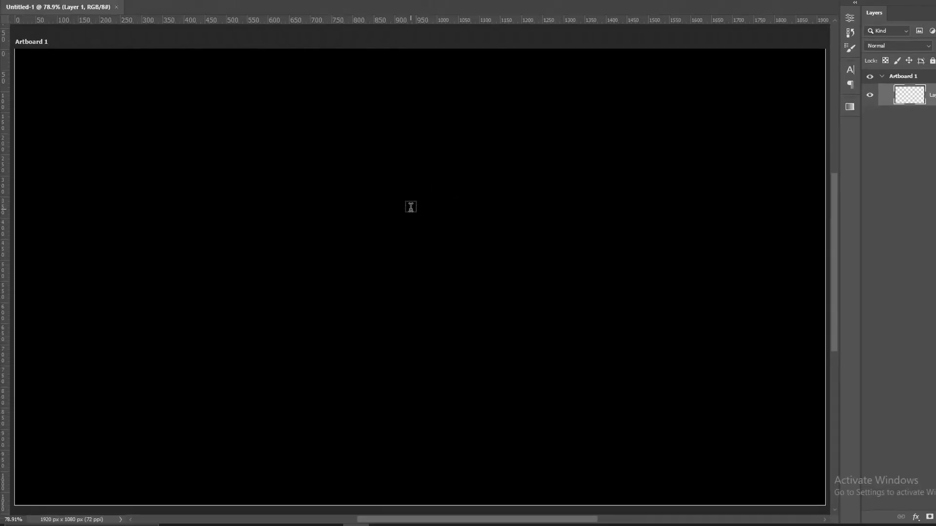
Add the text "Avengers" across the upper part of the artboard and commit it.
click(410, 206)
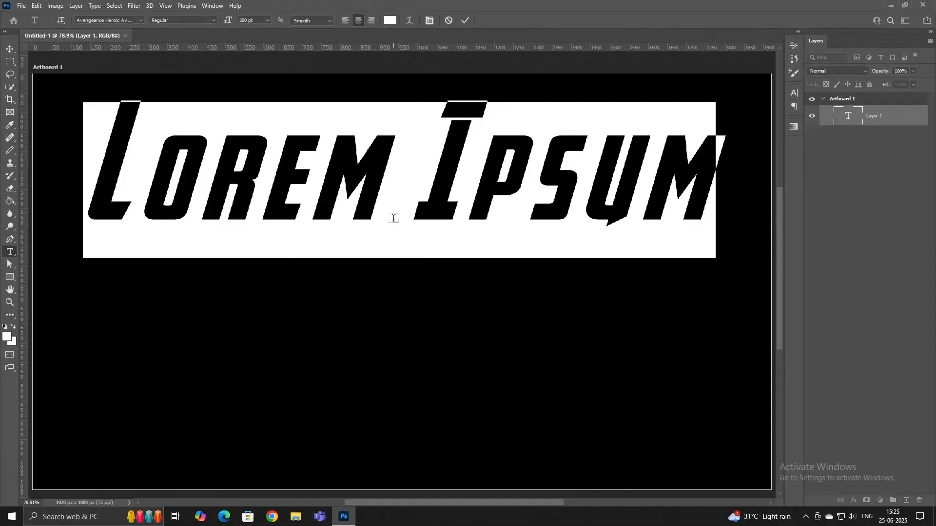
text(AVEN)
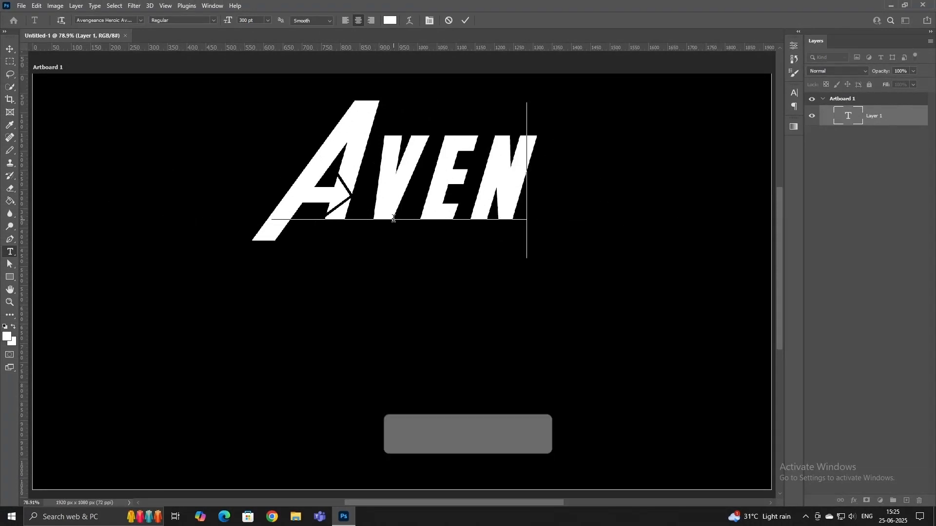
text(GERS)
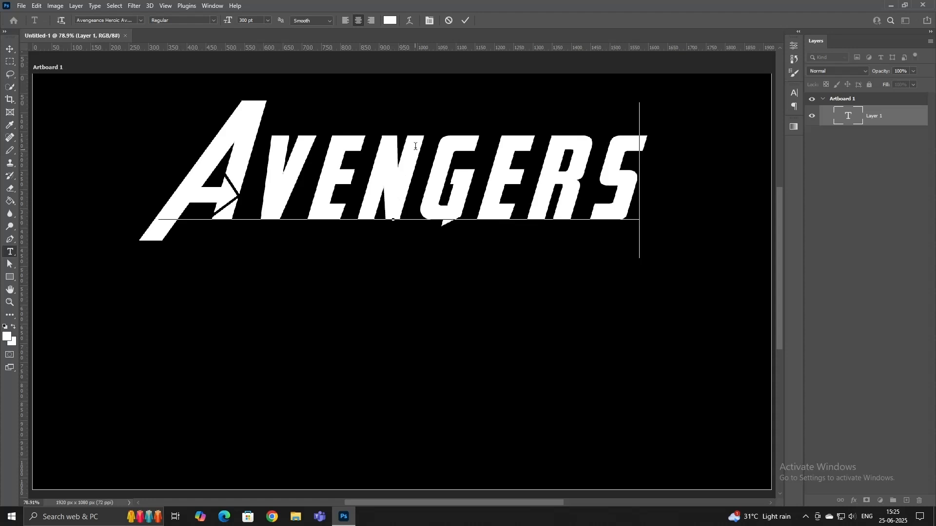
click(464, 21)
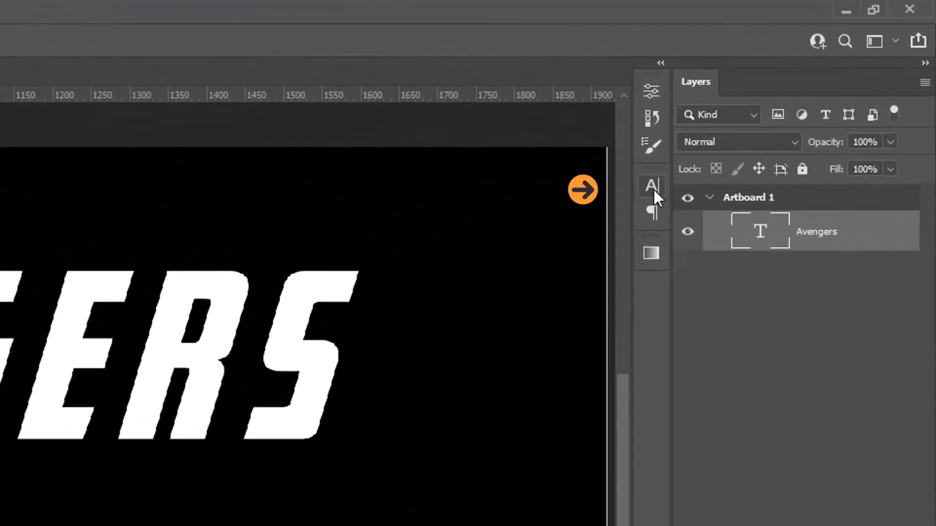
Try the Avengers text with a tracking of 0 in the character settings and return it to 100.
click(779, 103)
click(653, 189)
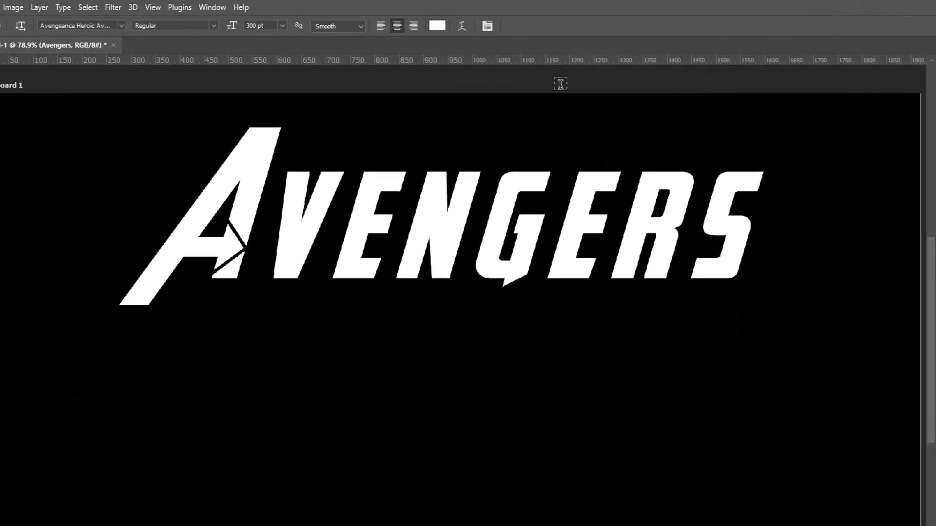
click(213, 7)
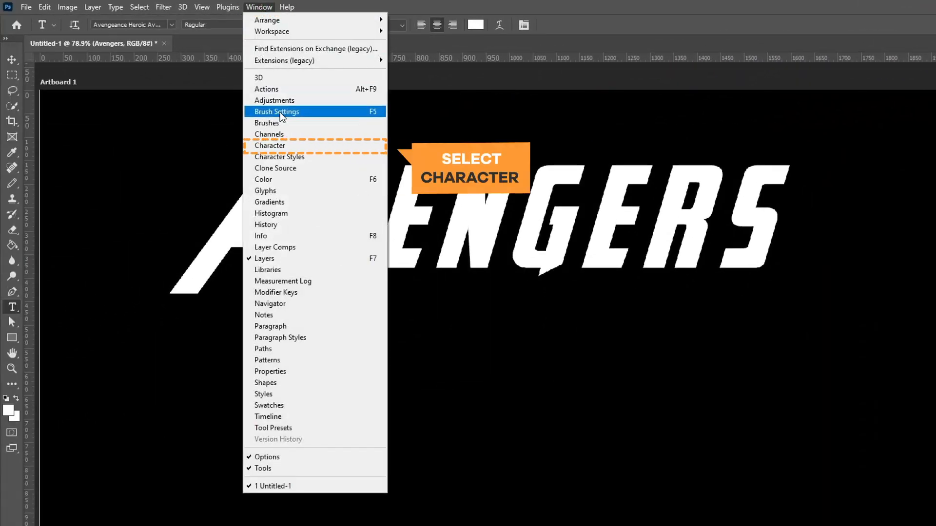
click(283, 145)
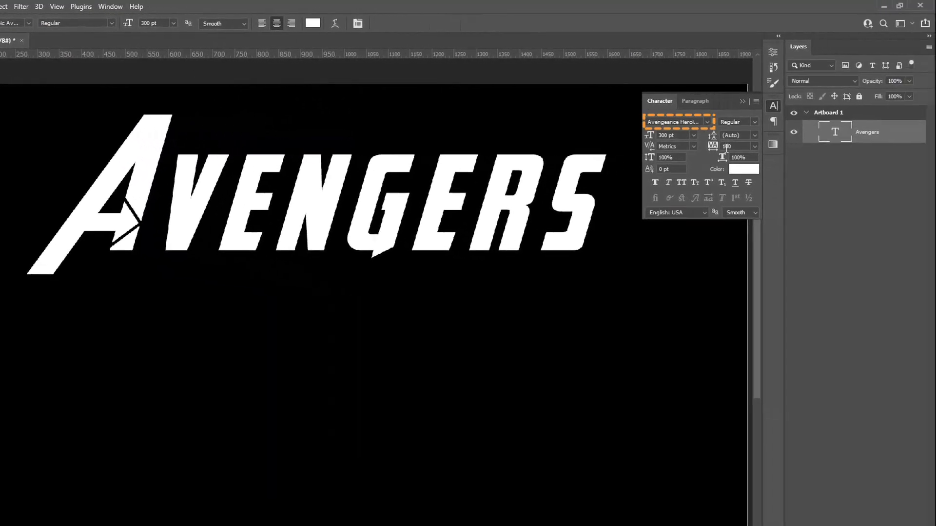
click(754, 146)
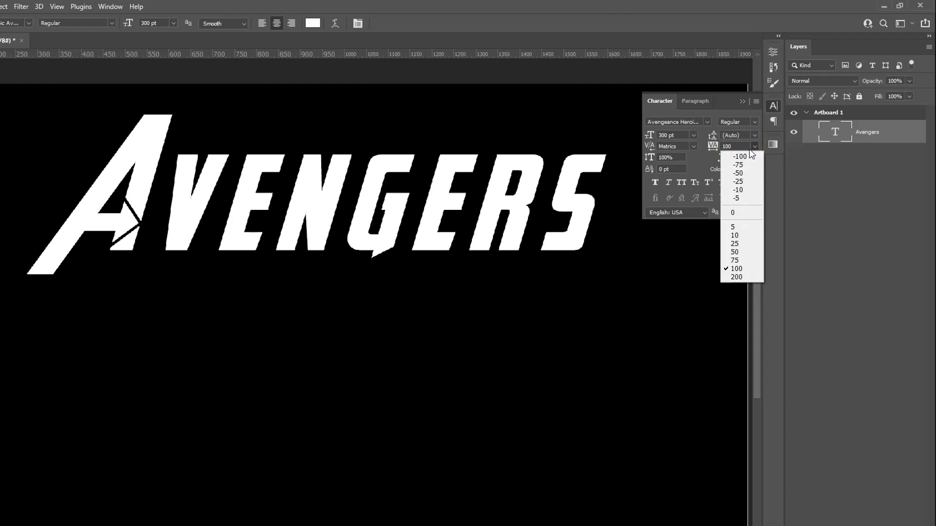
click(745, 213)
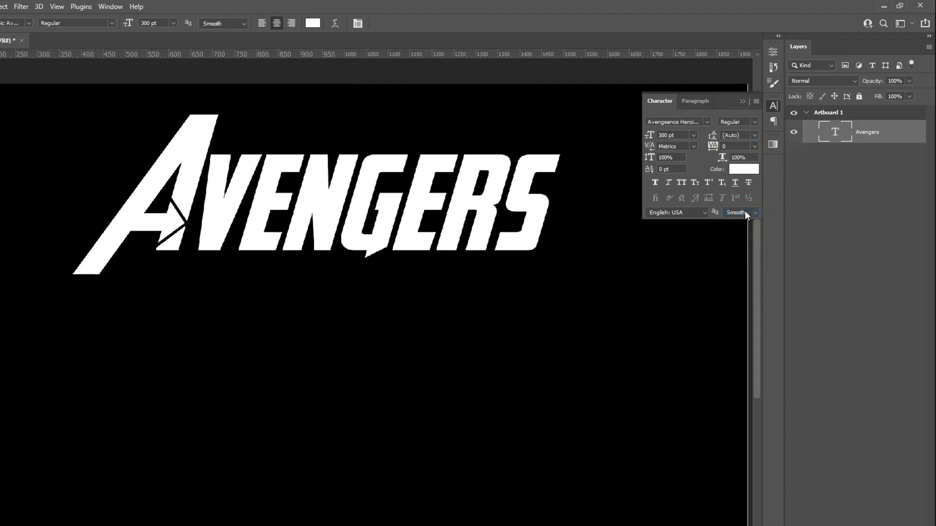
click(754, 147)
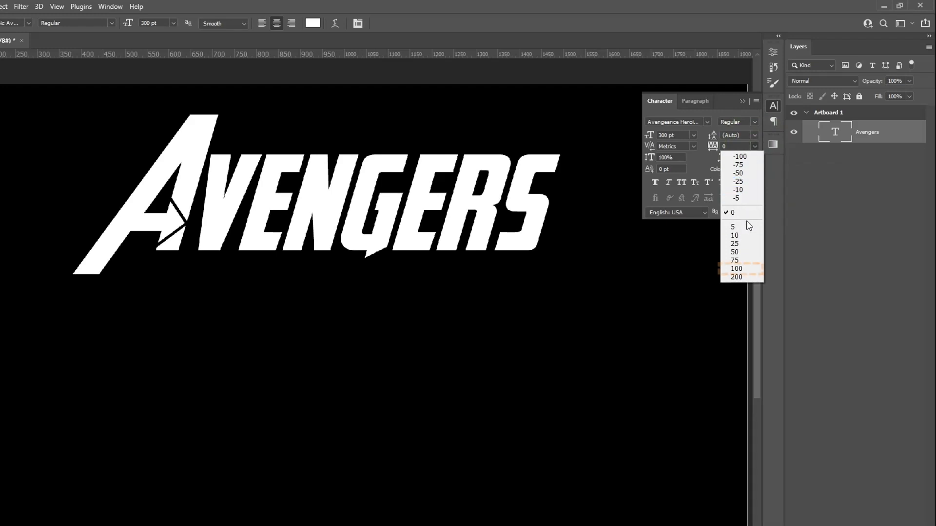
click(748, 269)
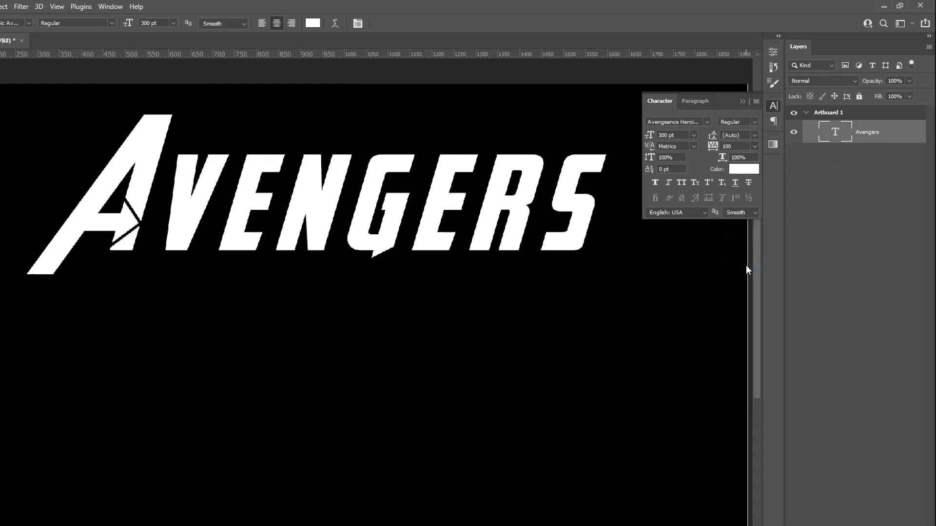
click(741, 101)
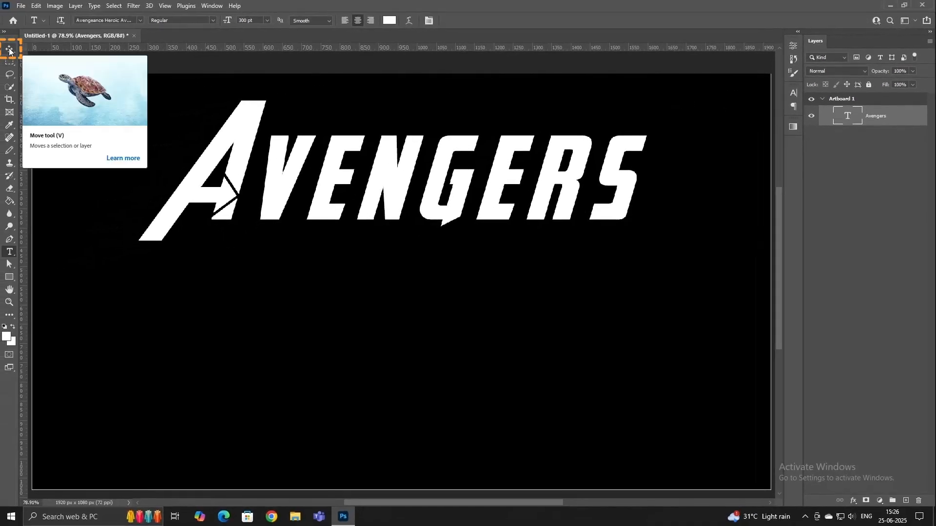
Centre the Avengers text horizontally on the artboard with the Move tool's alignment option.
click(10, 49)
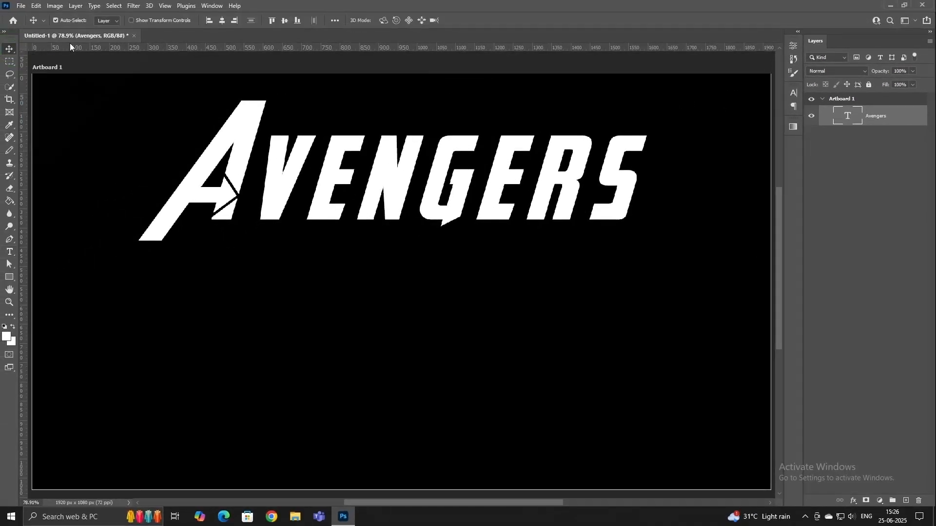
click(221, 21)
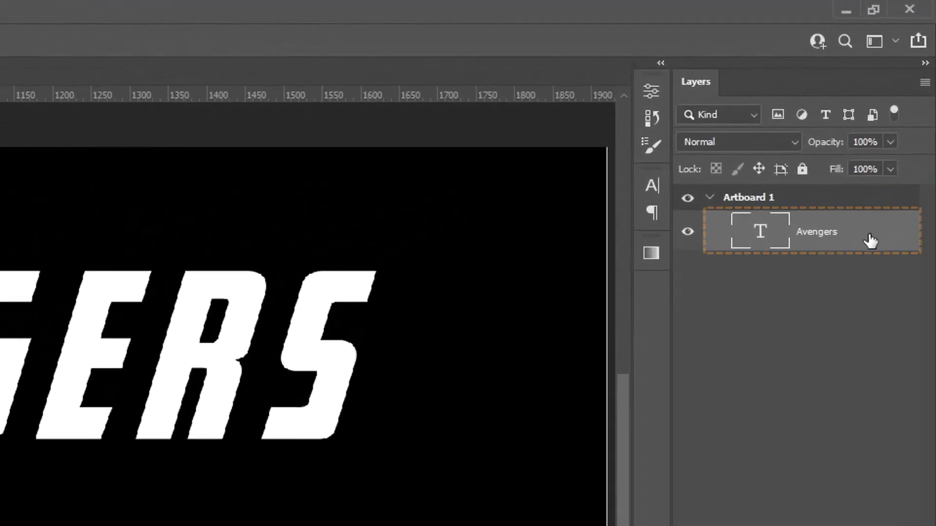
Open the layer style settings of the Avengers text layer and enable the Stroke and Color Overlay effects.
click(902, 119)
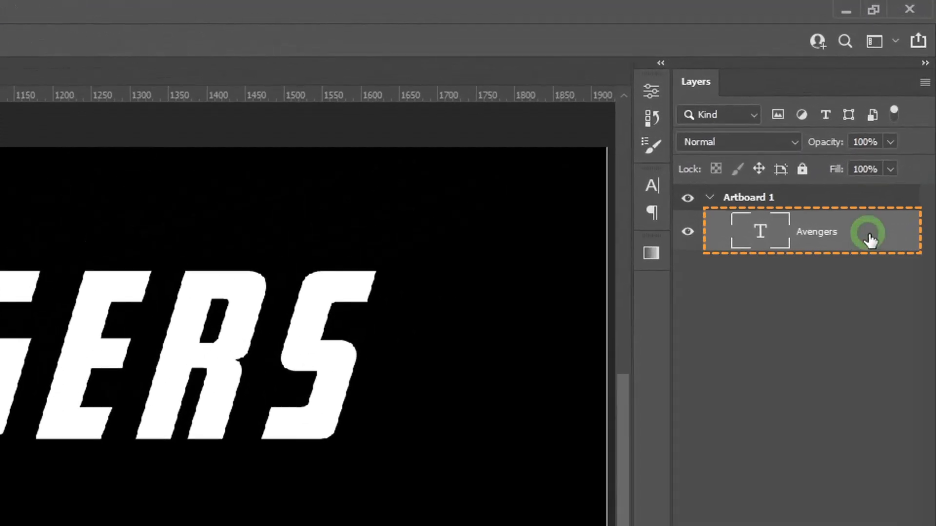
click(870, 239)
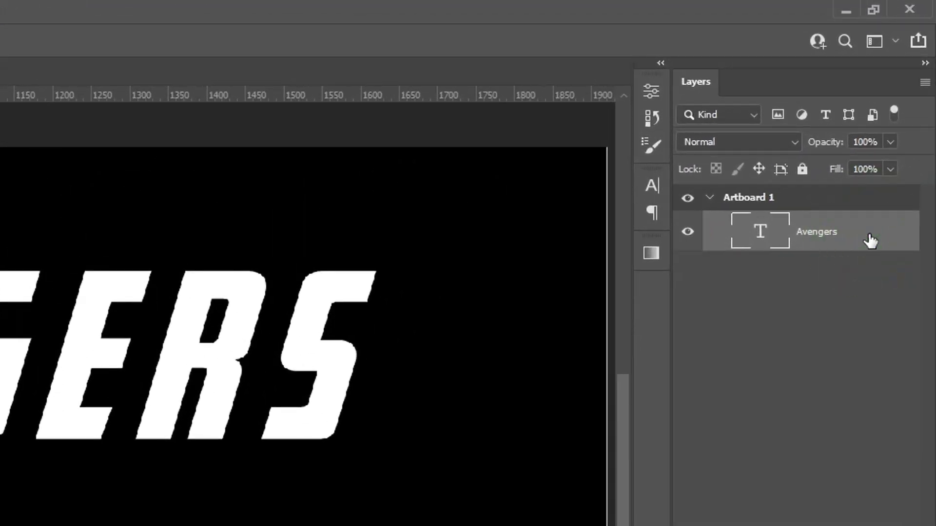
double_click(871, 241)
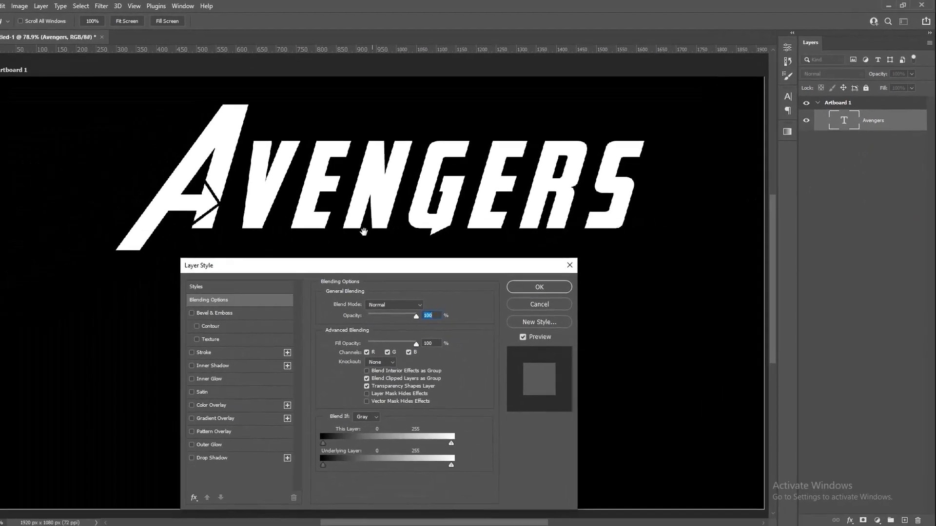
click(210, 352)
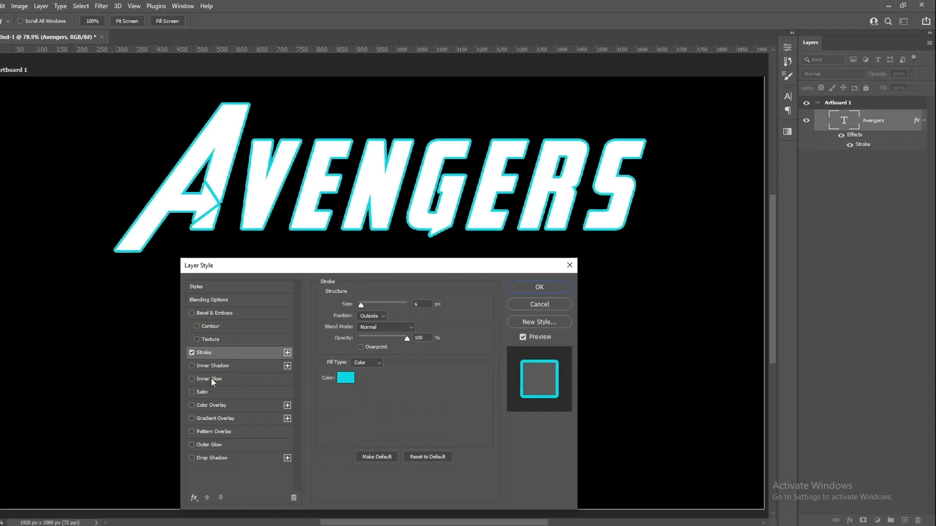
click(211, 405)
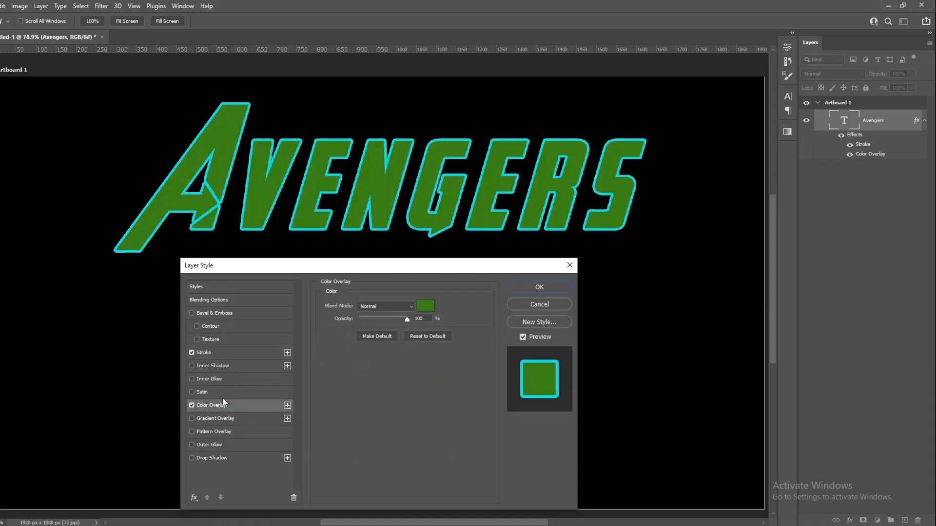
Set the Color Overlay colour of the Avengers text to black (000000).
click(426, 306)
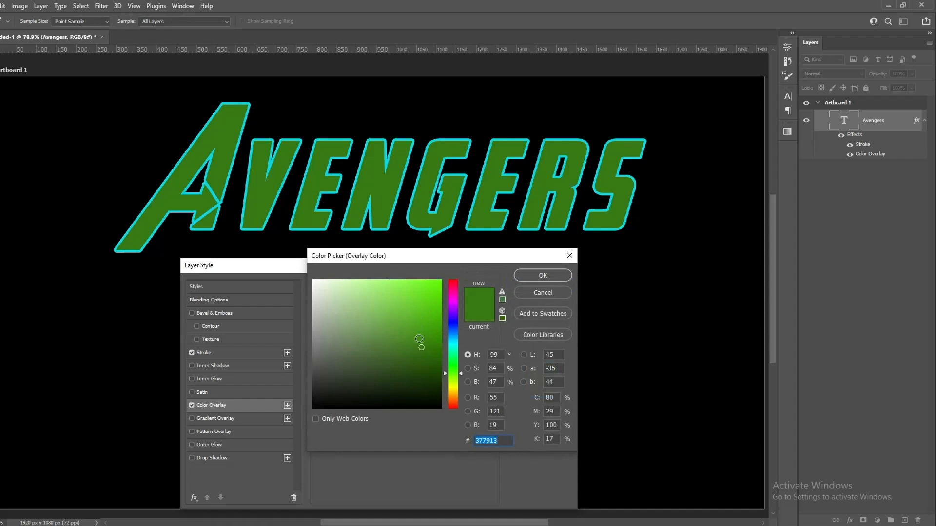
text(000000)
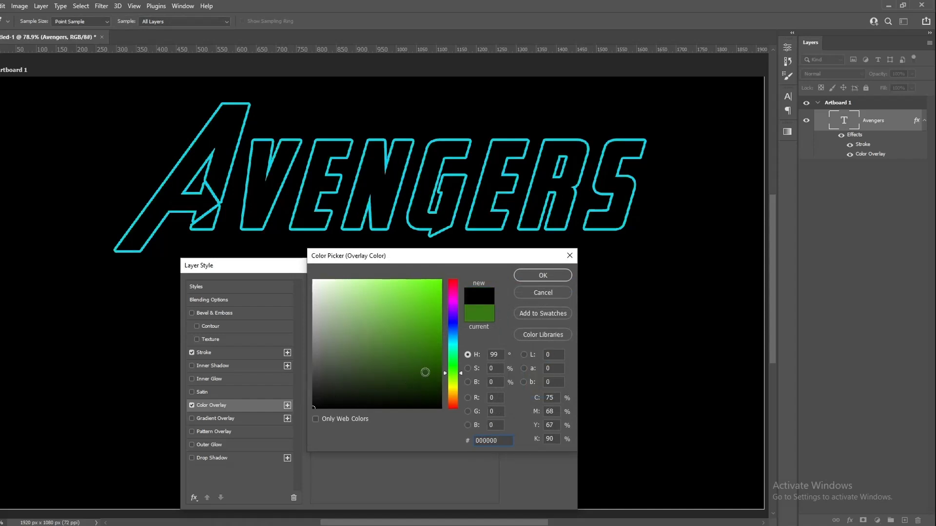
click(550, 274)
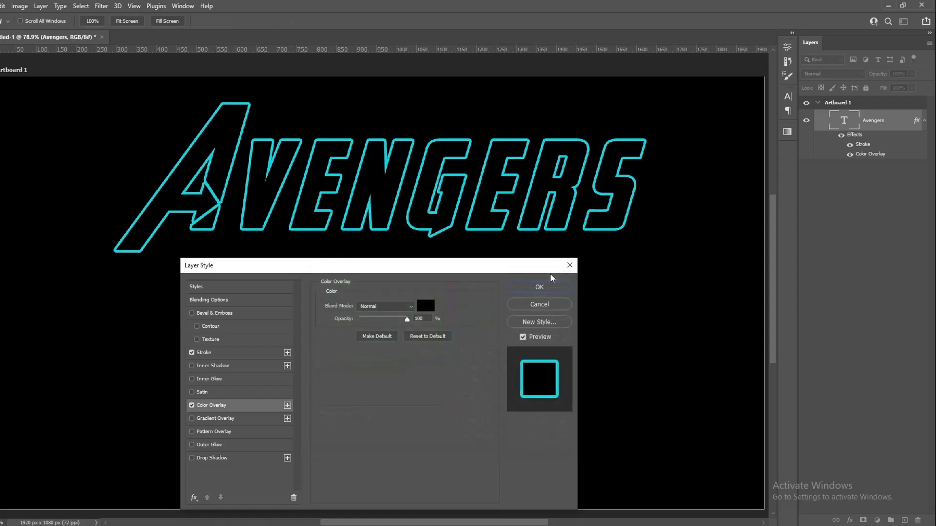
Set the stroke size of the Avengers text to 6 px.
click(213, 353)
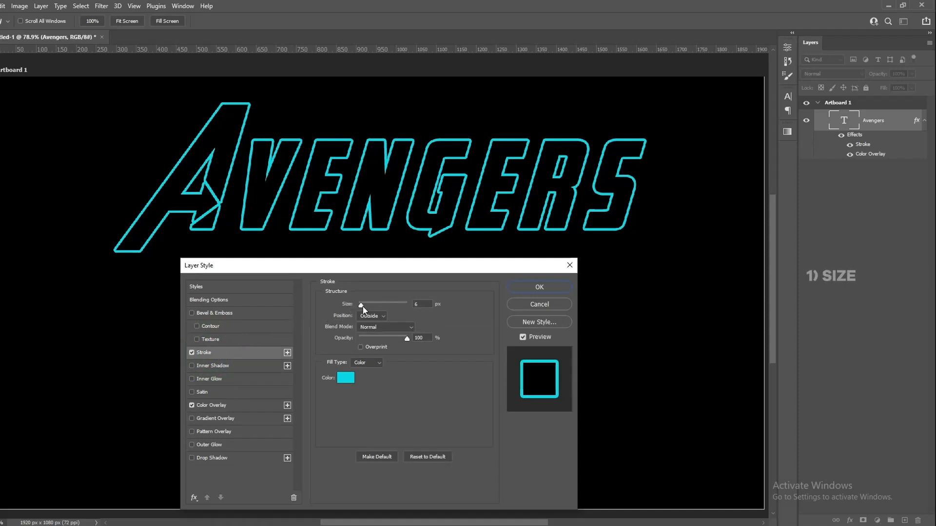
mouse_move(365, 309)
mouse_down()
mouse_move(381, 305)
mouse_move(364, 309)
mouse_up()
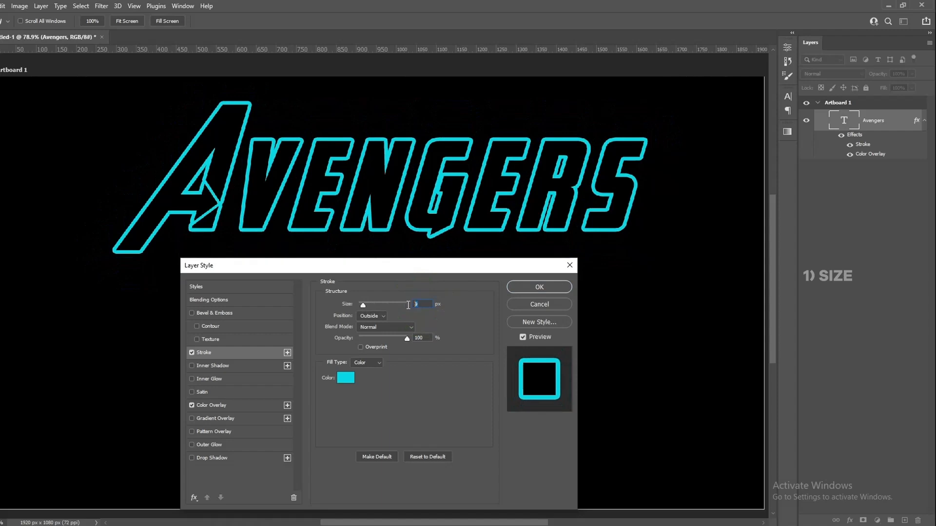
text(6)
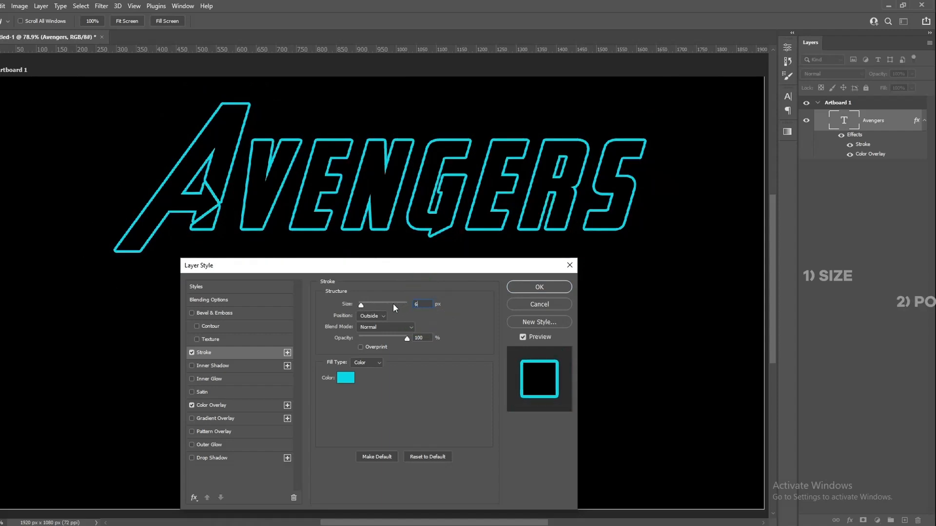
Try the Inside position for the stroke and return it to Outside.
click(384, 318)
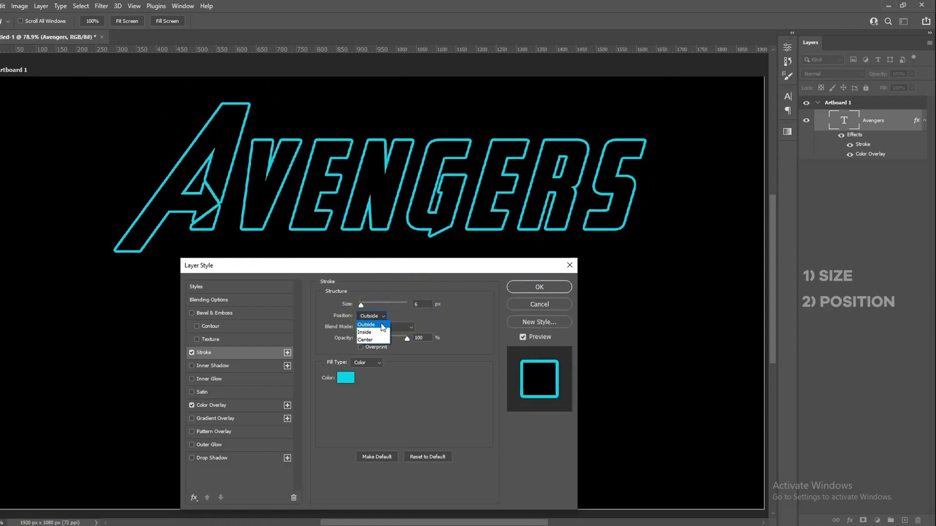
click(379, 333)
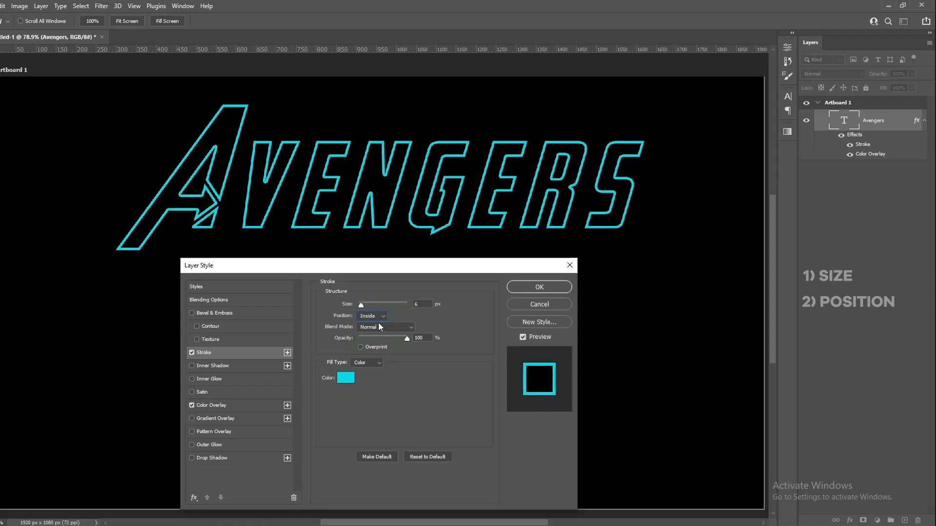
click(384, 317)
click(378, 325)
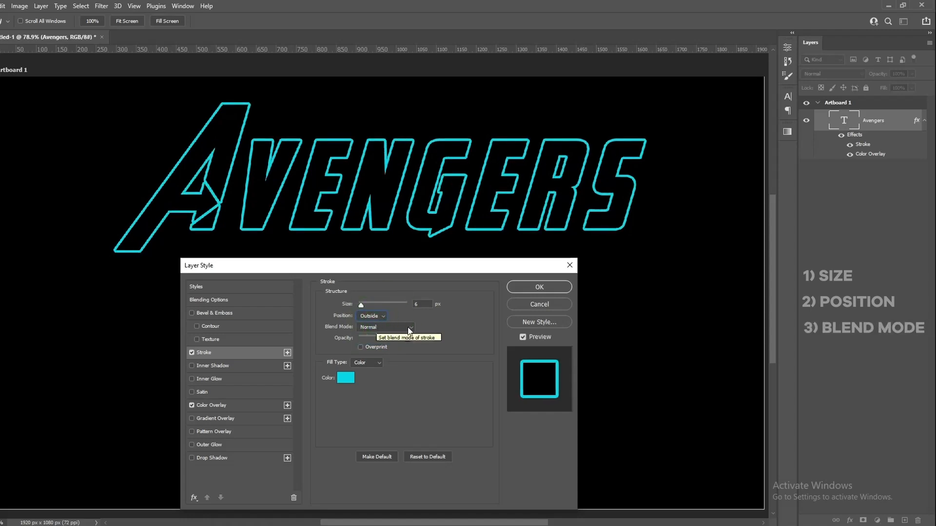
Keep the stroke's blend mode at Normal and its opacity at 100%.
click(380, 327)
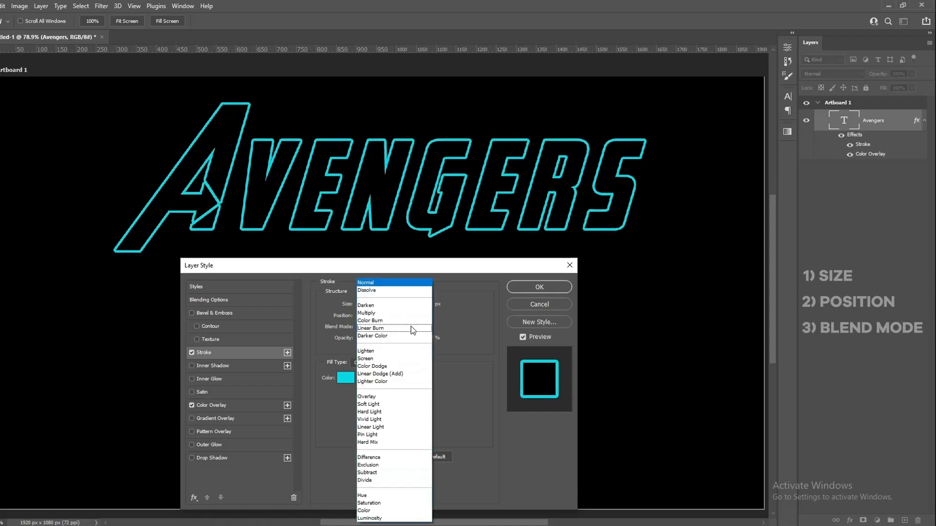
click(403, 286)
mouse_move(406, 338)
mouse_down()
mouse_move(362, 339)
mouse_move(417, 340)
mouse_up()
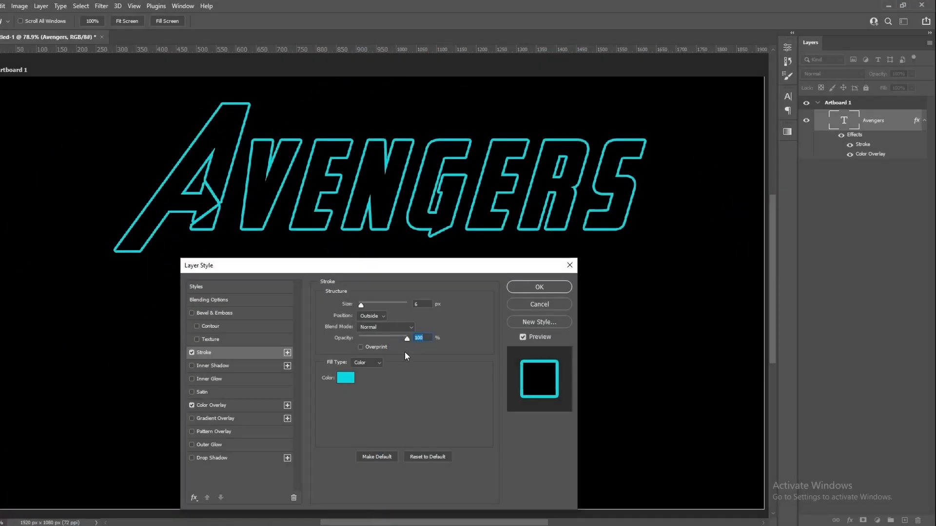
Switch the stroke's fill type to Gradient, with Reverse off and the Linear style.
click(381, 363)
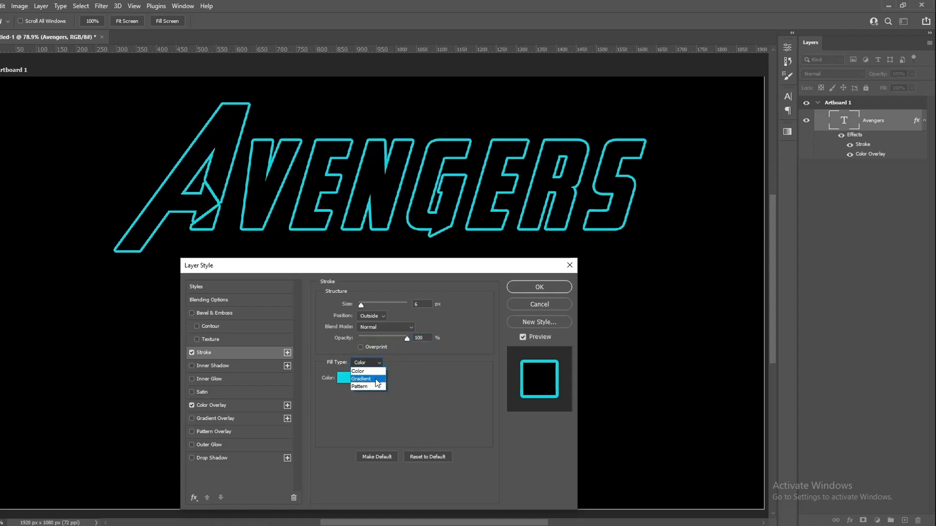
click(376, 378)
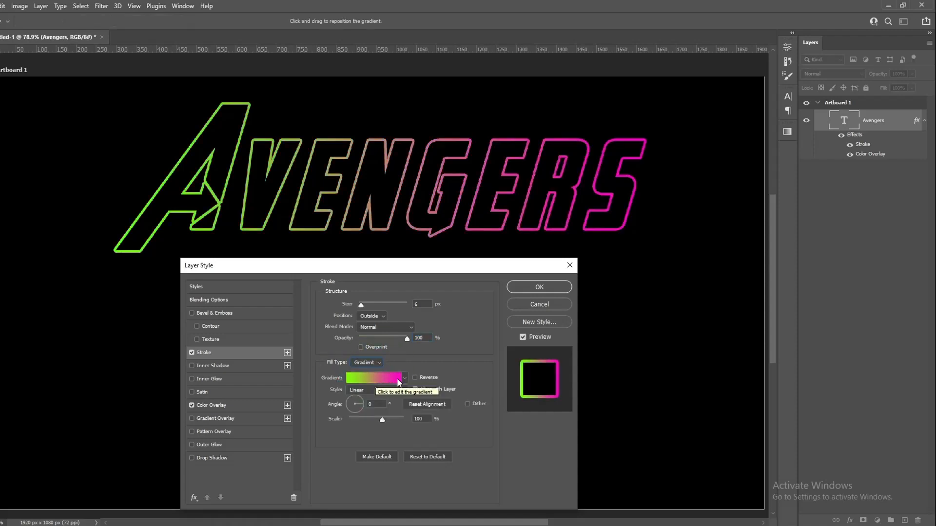
click(415, 378)
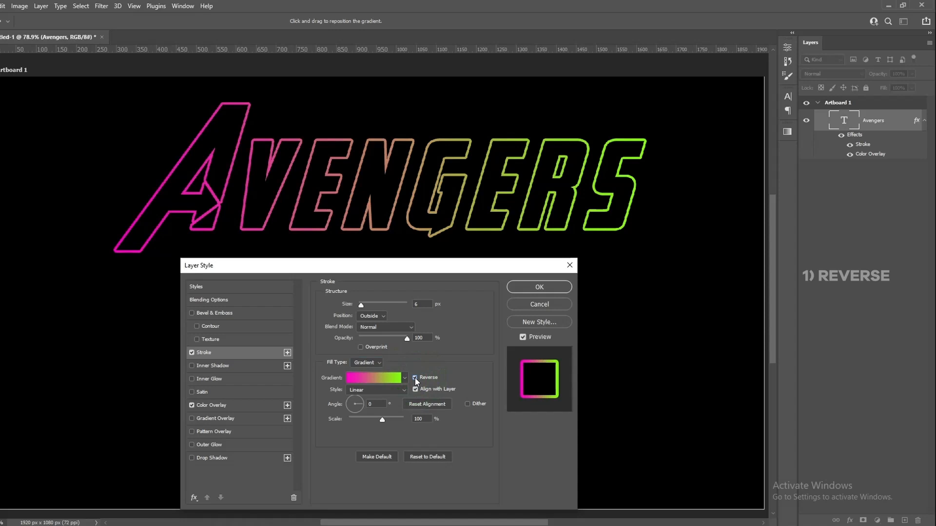
click(414, 377)
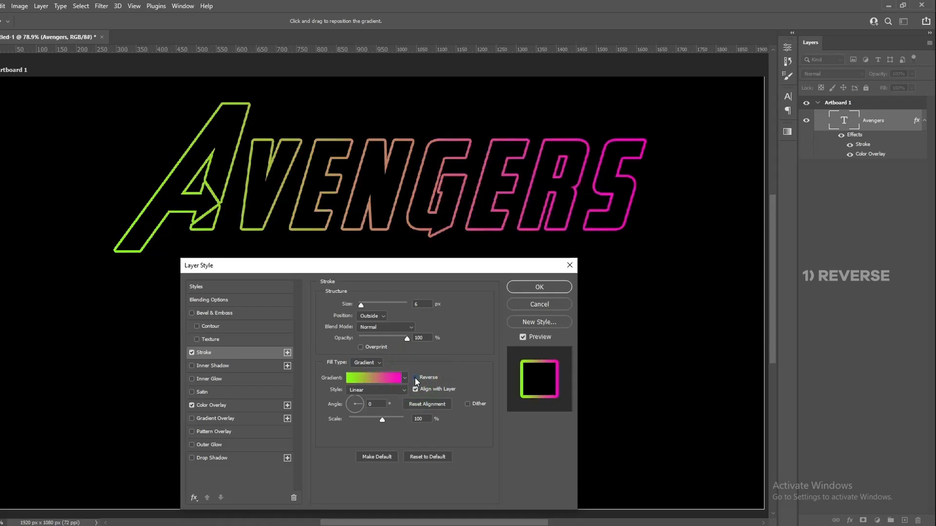
click(405, 390)
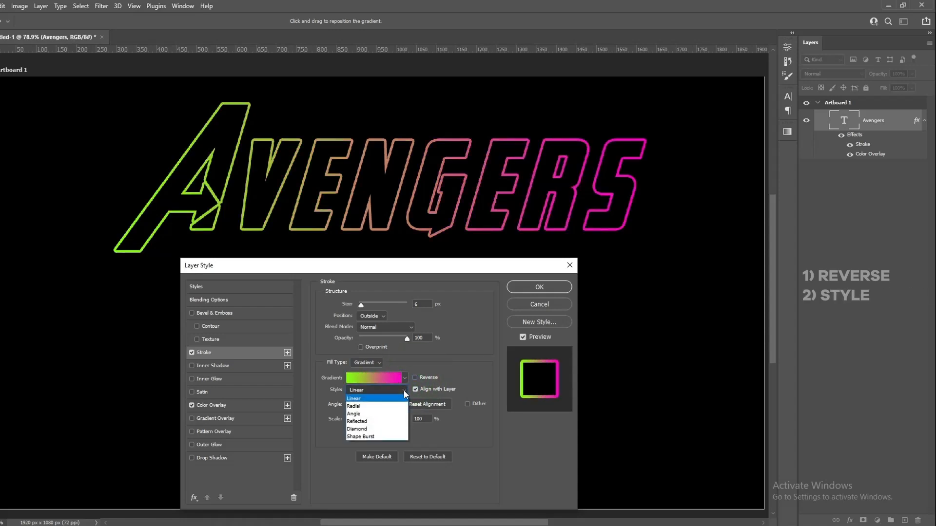
click(388, 398)
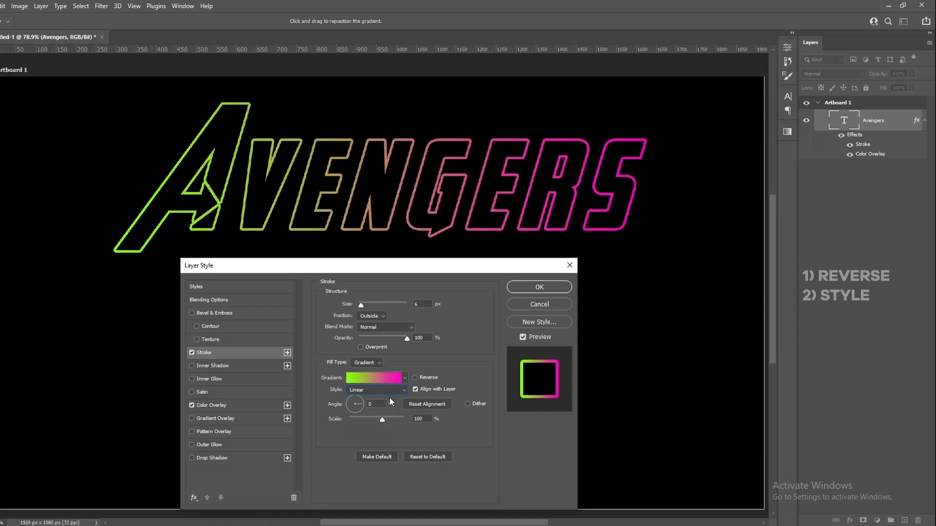
Try a different angle and scale for the stroke gradient, and set them back to 0° and 100%.
drag(362, 403, 347, 397)
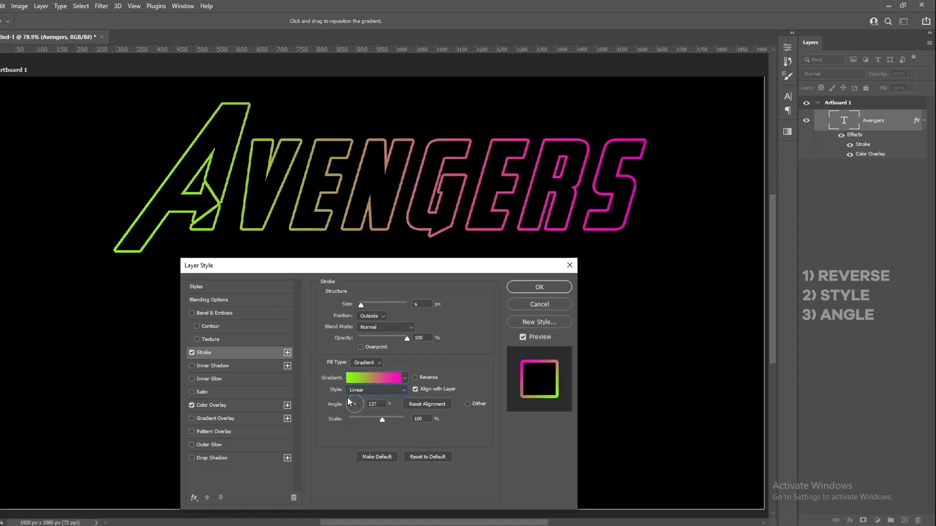
double_click(381, 404)
text(0)
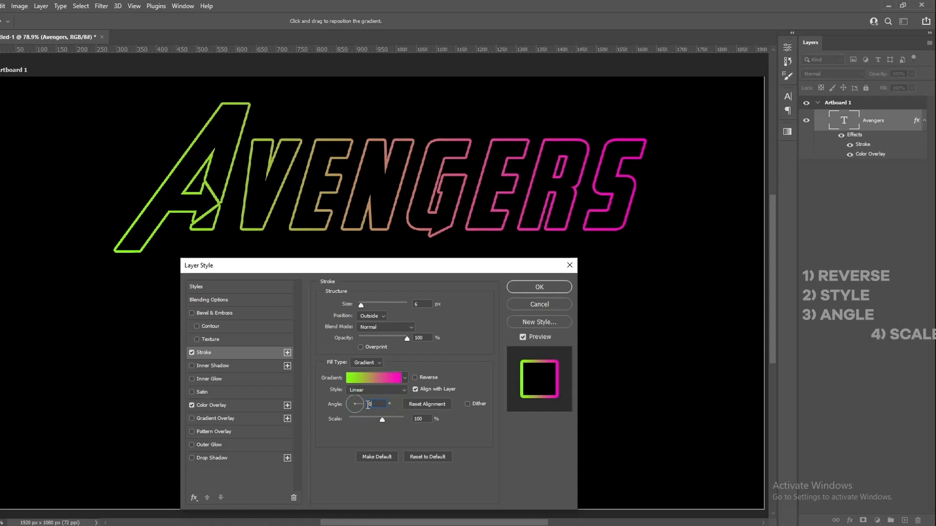
mouse_move(382, 421)
mouse_down()
mouse_move(360, 420)
mouse_move(403, 425)
mouse_up()
double_click(419, 419)
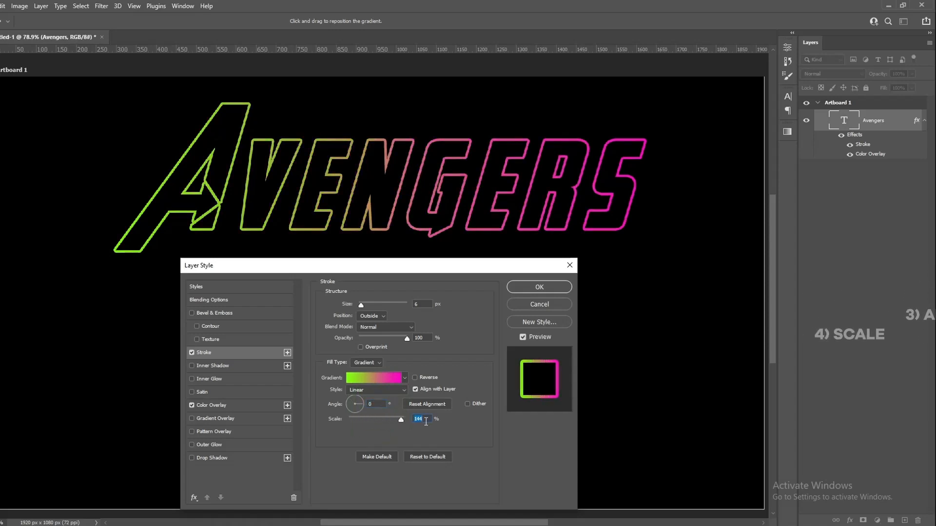
text(100)
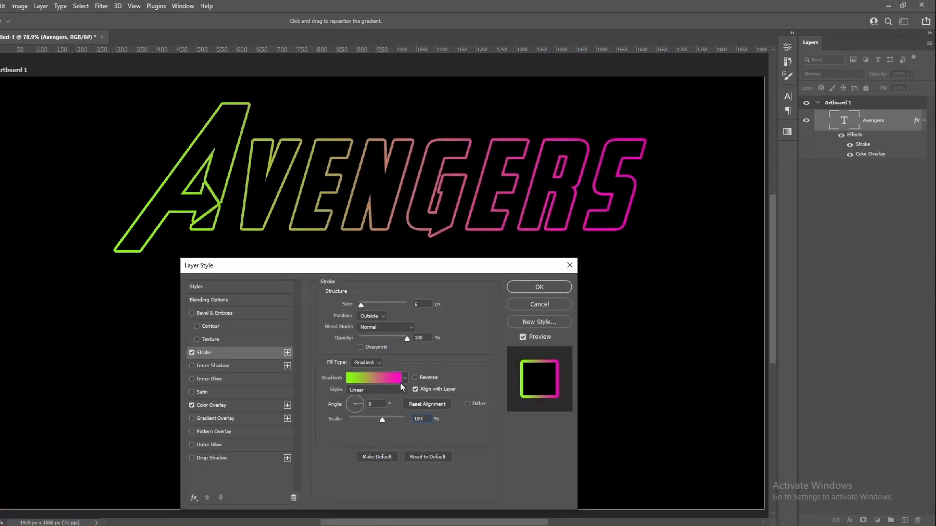
Apply the Orange_04 preset from the Oranges group to the stroke gradient.
click(404, 378)
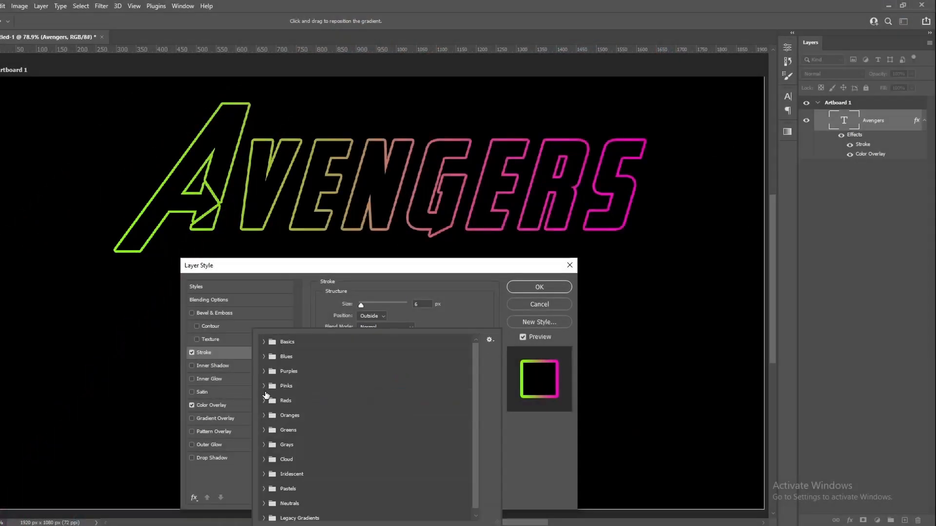
click(264, 415)
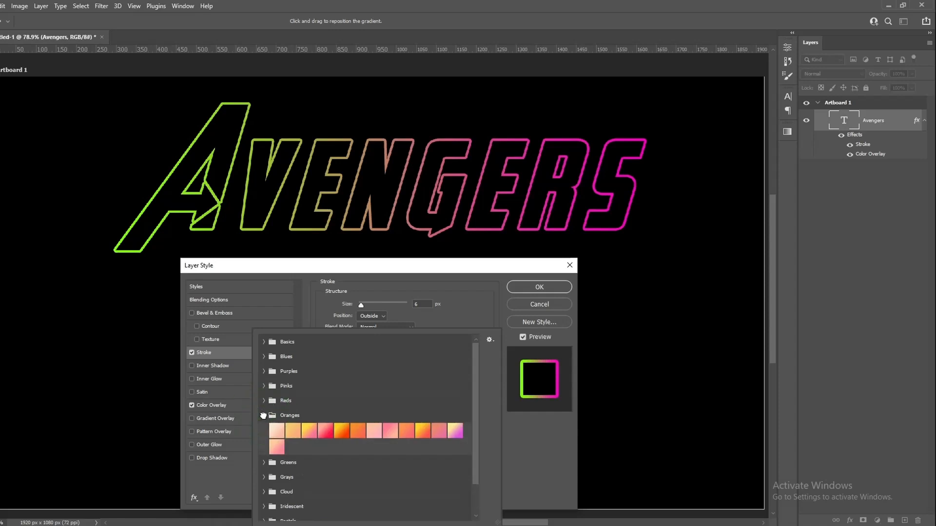
click(326, 431)
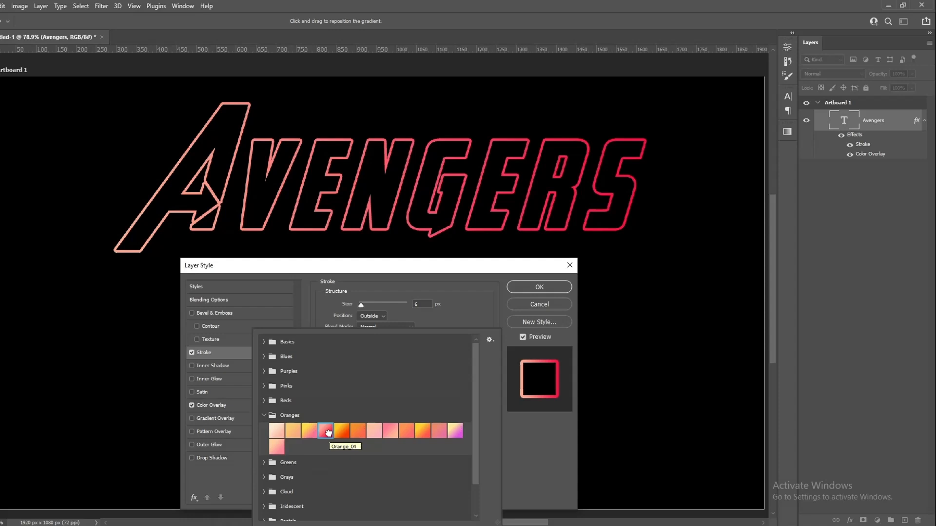
click(477, 311)
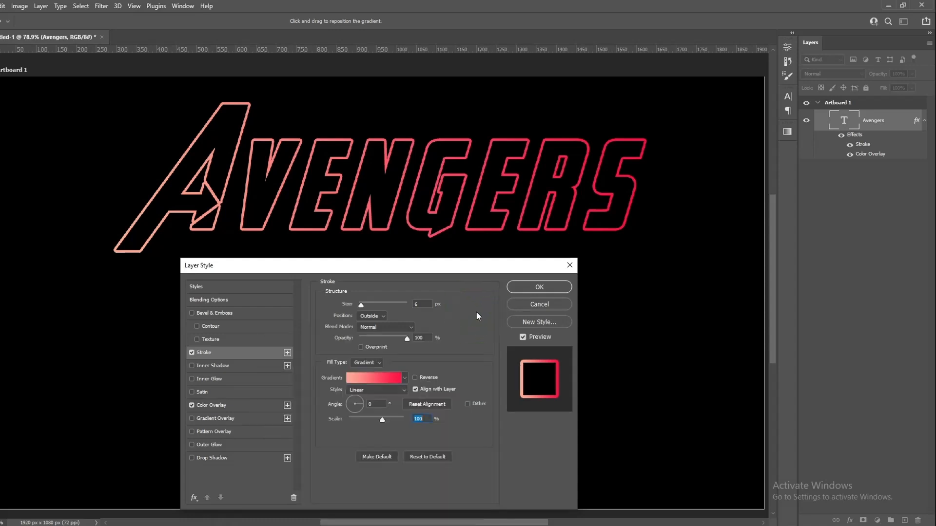
Open the stroke gradient for editing and recolour its starting colour stop to bright red.
click(374, 378)
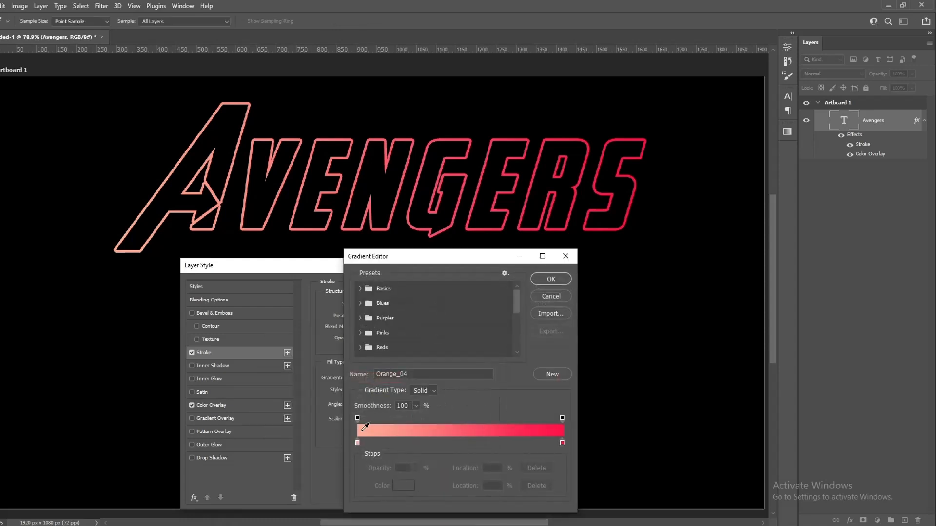
click(358, 442)
double_click(358, 442)
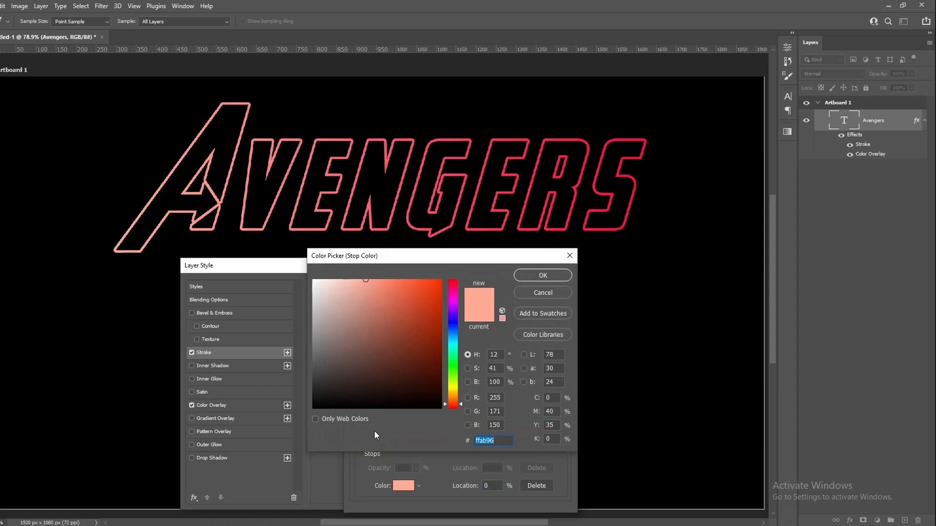
drag(461, 405, 461, 414)
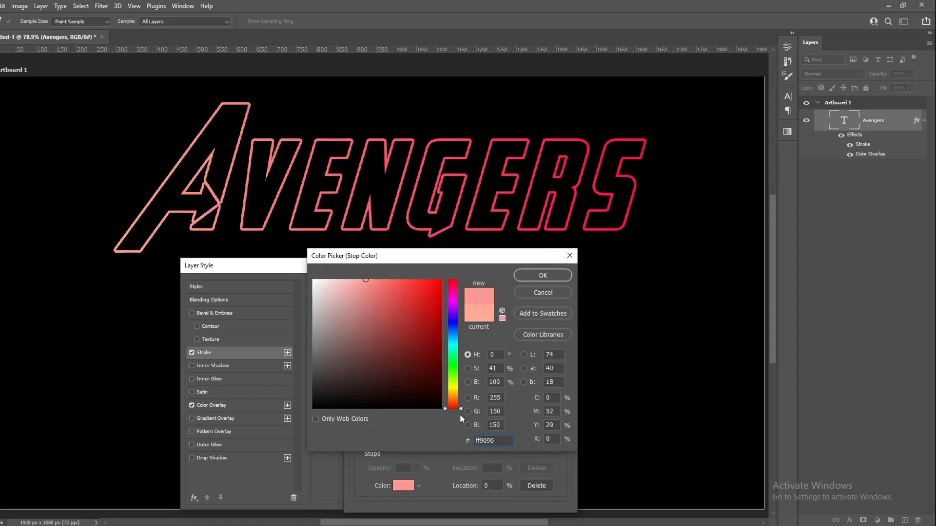
drag(439, 372, 439, 330)
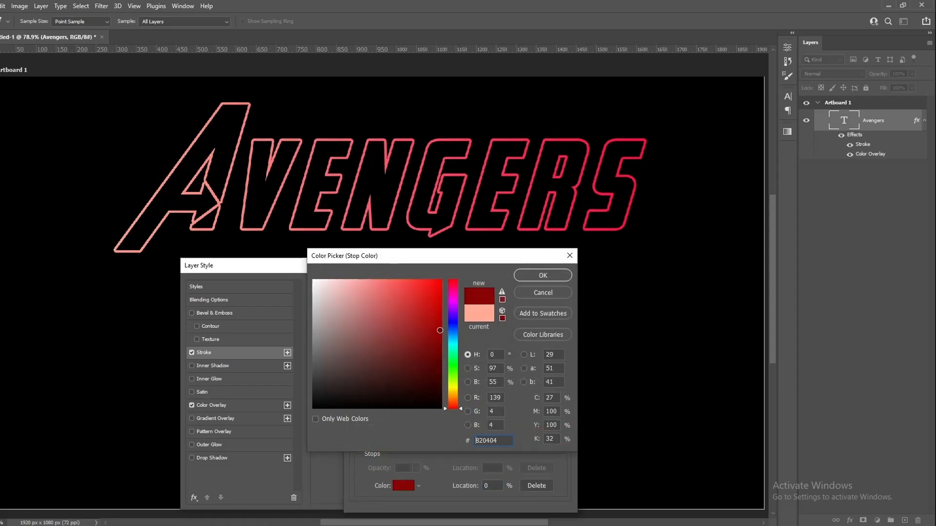
click(536, 277)
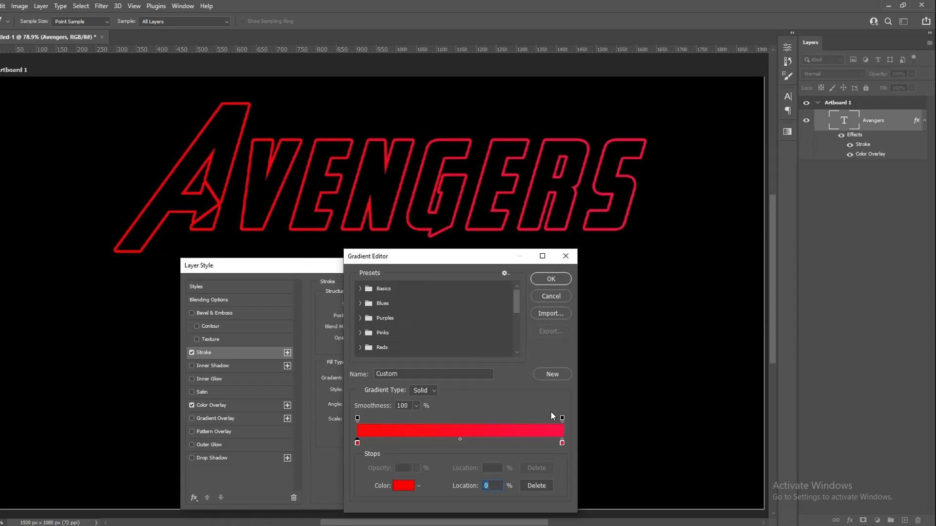
Change the gradient's end colour stop at 100% to purple (be0fff).
click(562, 443)
click(404, 484)
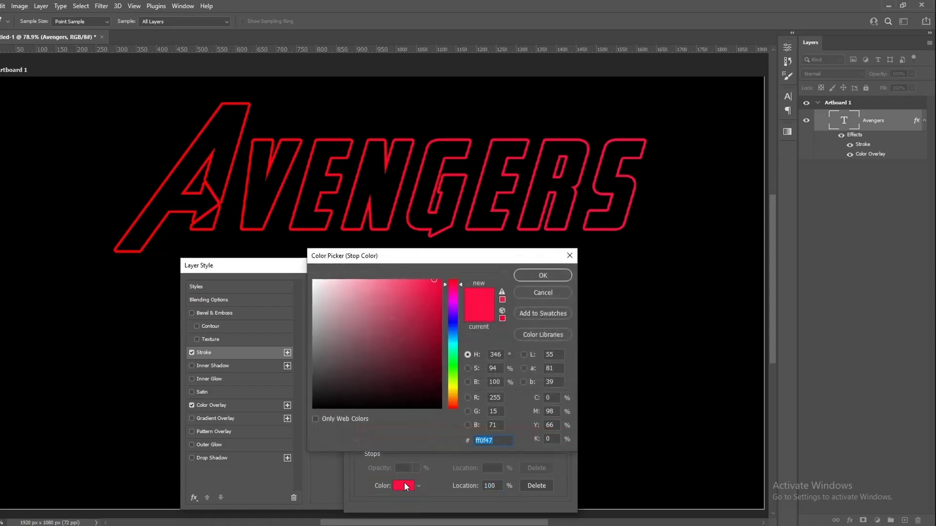
drag(460, 282, 462, 307)
click(543, 276)
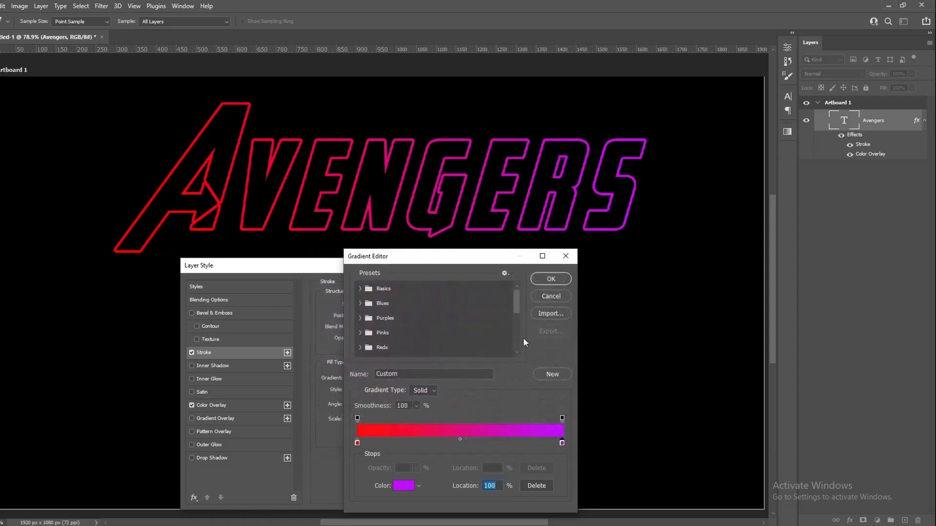
Try shifting the gradient's colour midpoint to 5% and 95%, and return it to about the middle.
click(459, 439)
drag(460, 440, 422, 441)
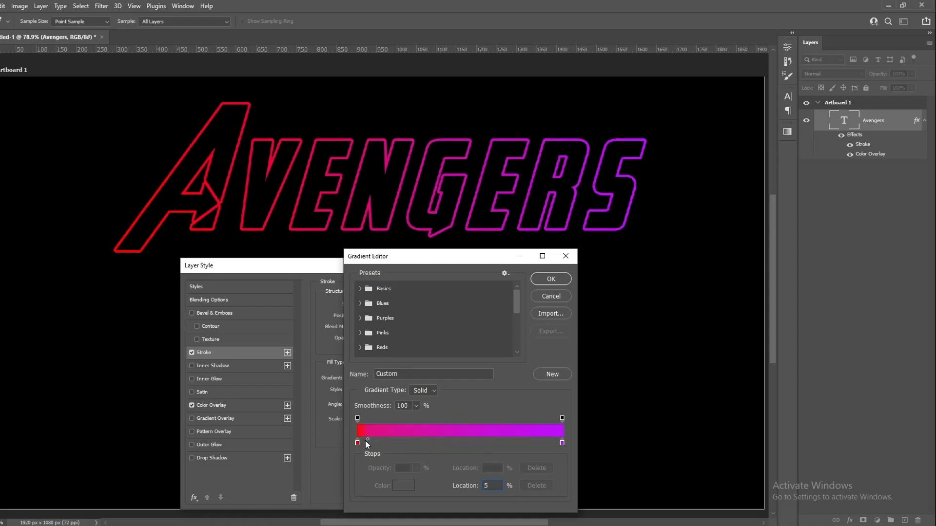
drag(365, 440, 449, 440)
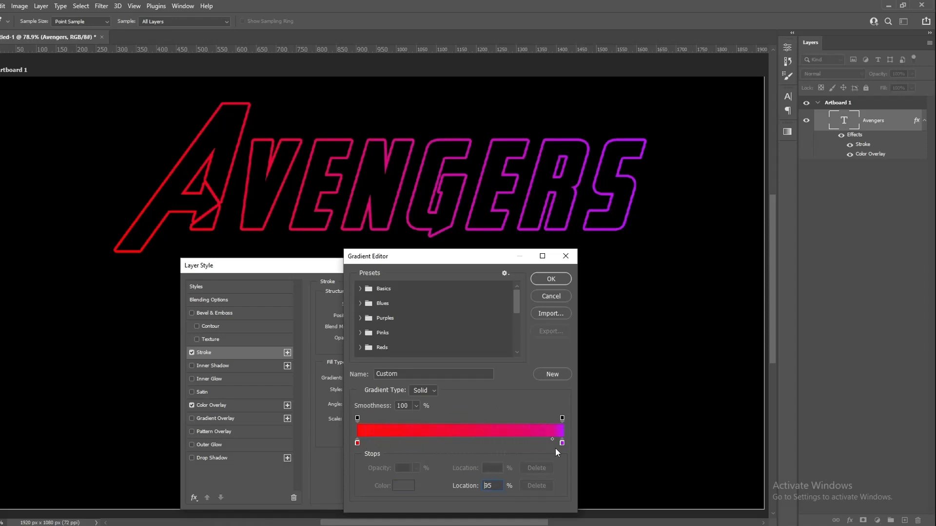
drag(555, 449, 461, 453)
Add a colour stop at 51% of the gradient and make it green (37ff0f).
click(462, 441)
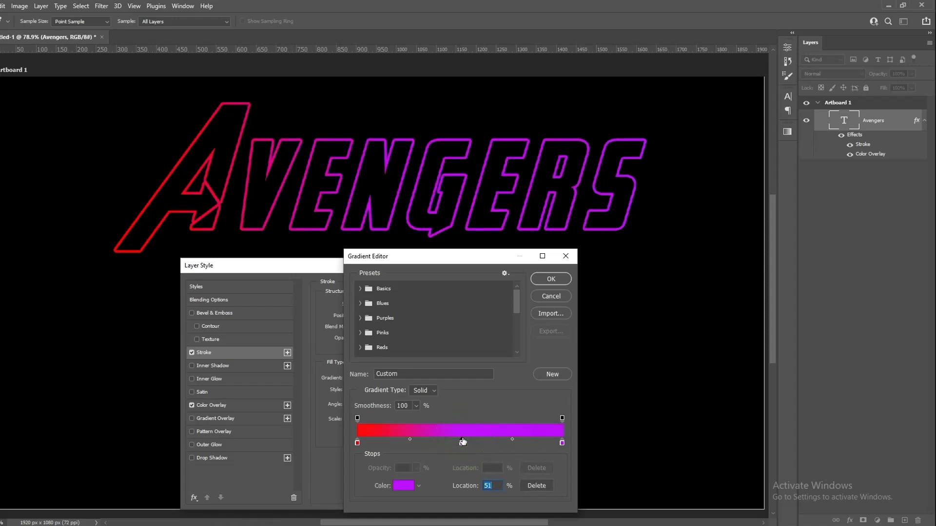
double_click(461, 443)
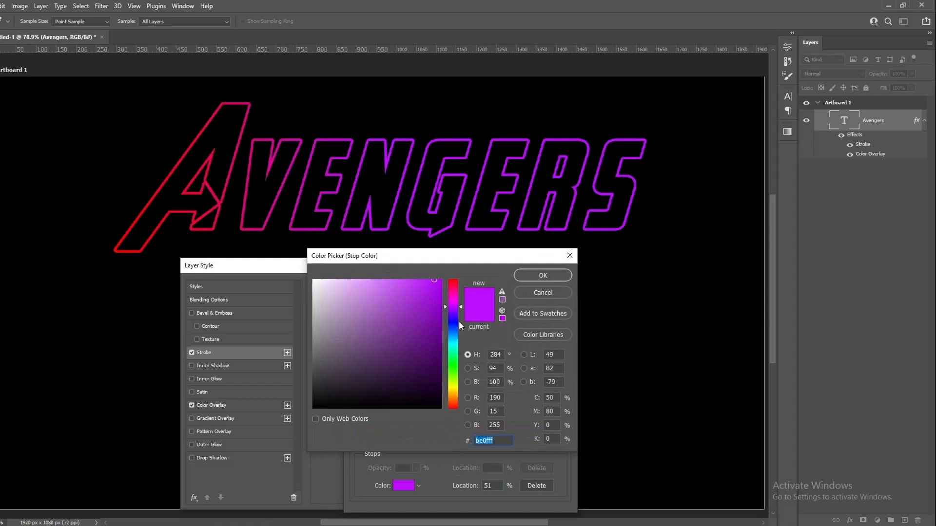
drag(461, 306, 458, 368)
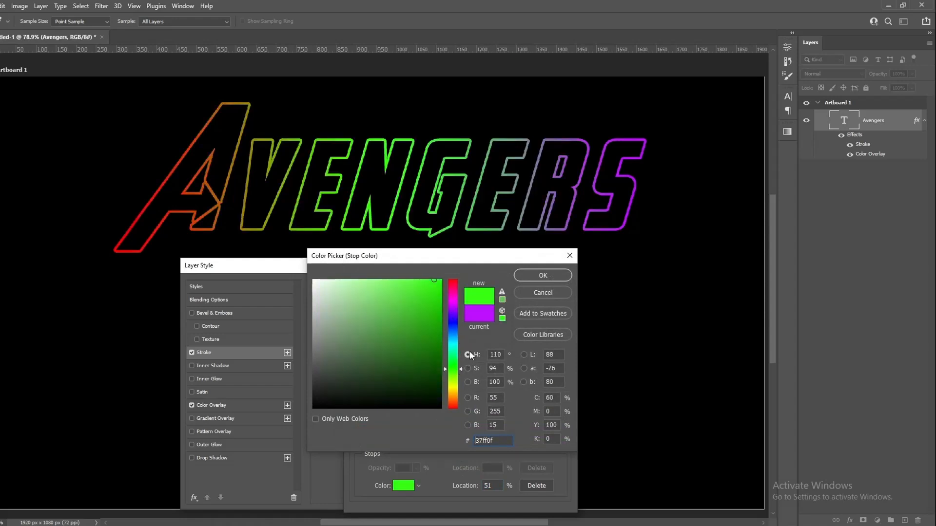
click(539, 275)
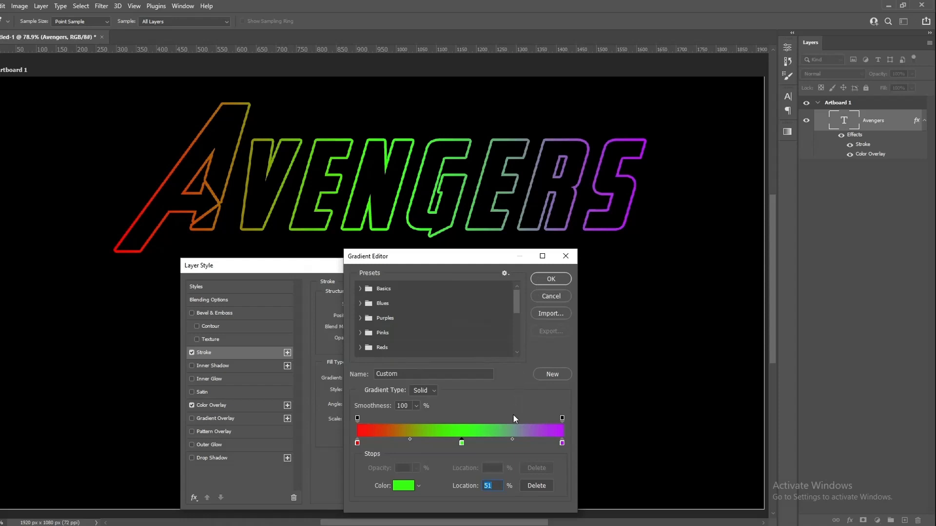
Add a colour stop at 76% of the stroke gradient and make it blue (2b0fff).
click(513, 442)
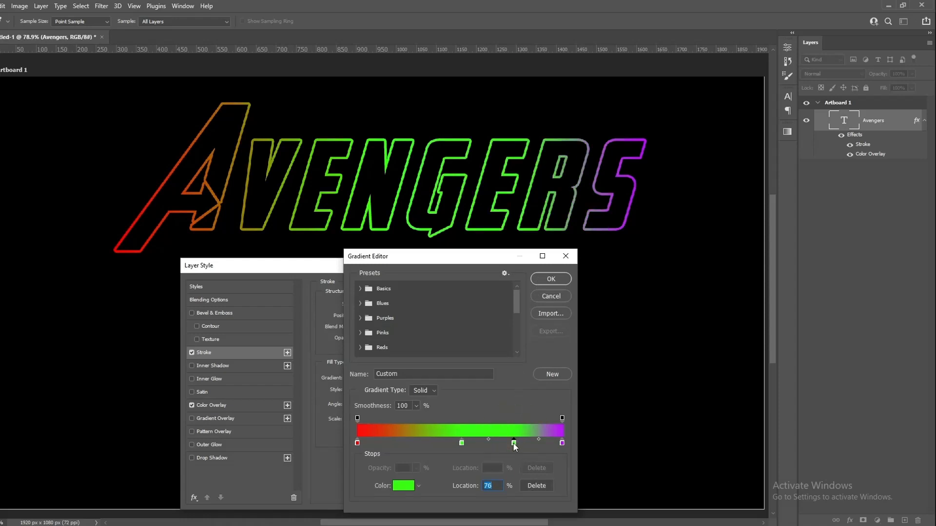
double_click(514, 443)
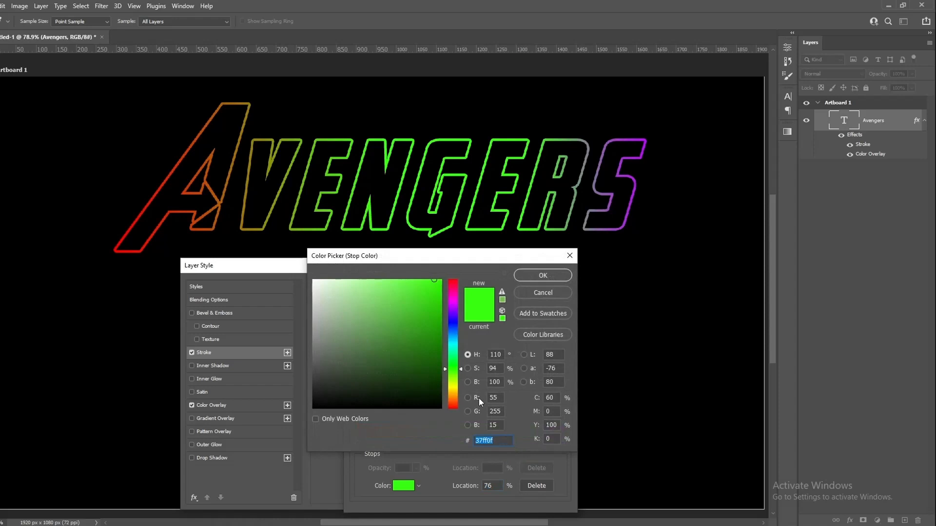
drag(461, 369, 458, 320)
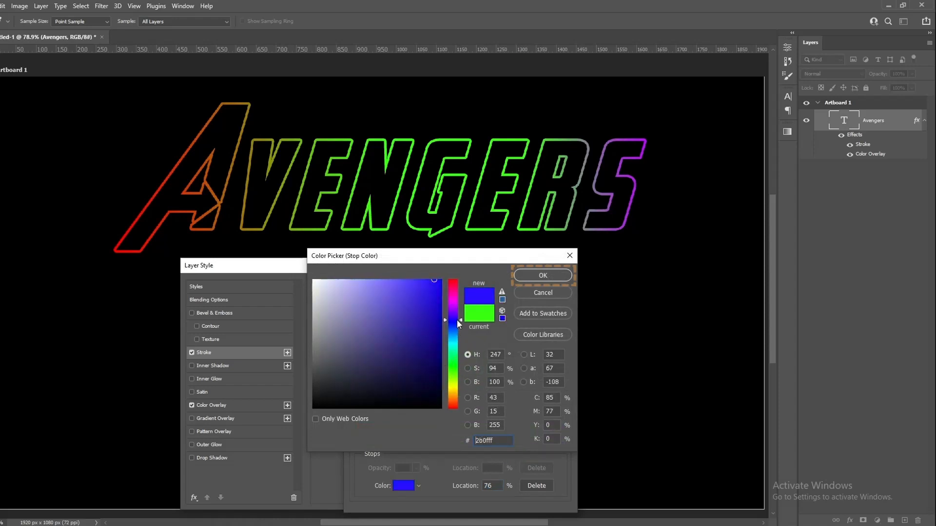
click(550, 276)
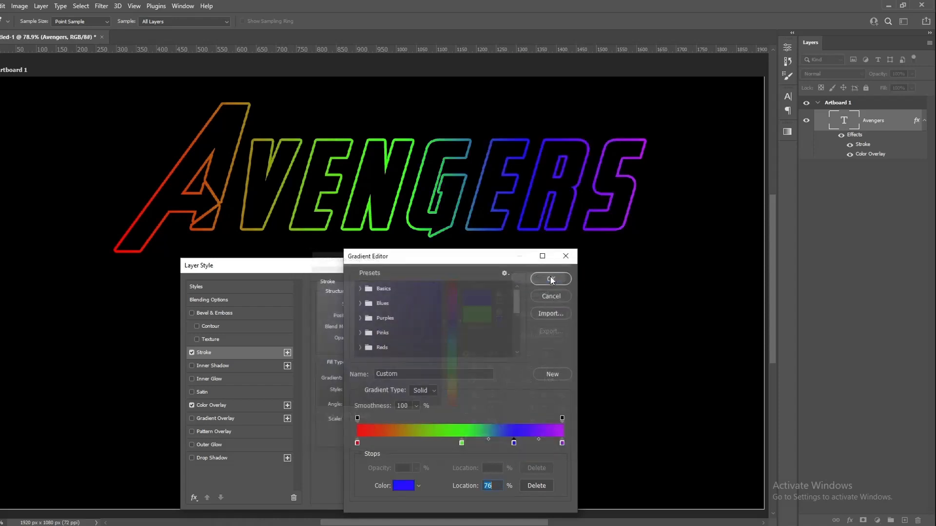
Duplicate the green colour stop to the 25% location and recolour the copy yellow (ffe60f).
key(alt)
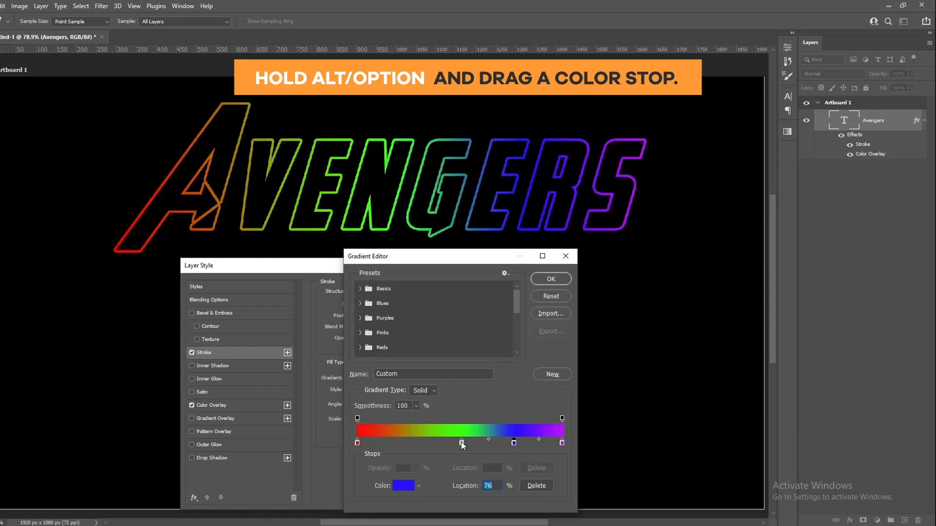
drag(461, 441, 409, 440)
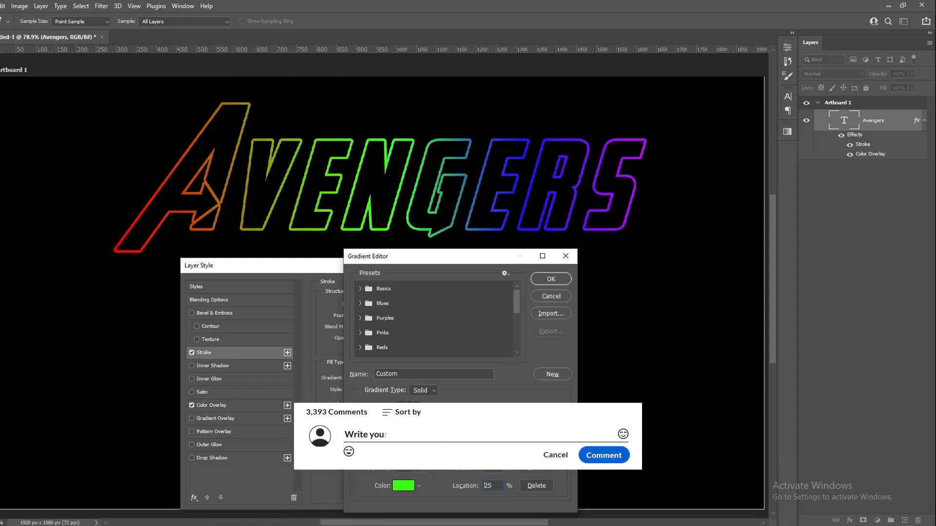
double_click(410, 441)
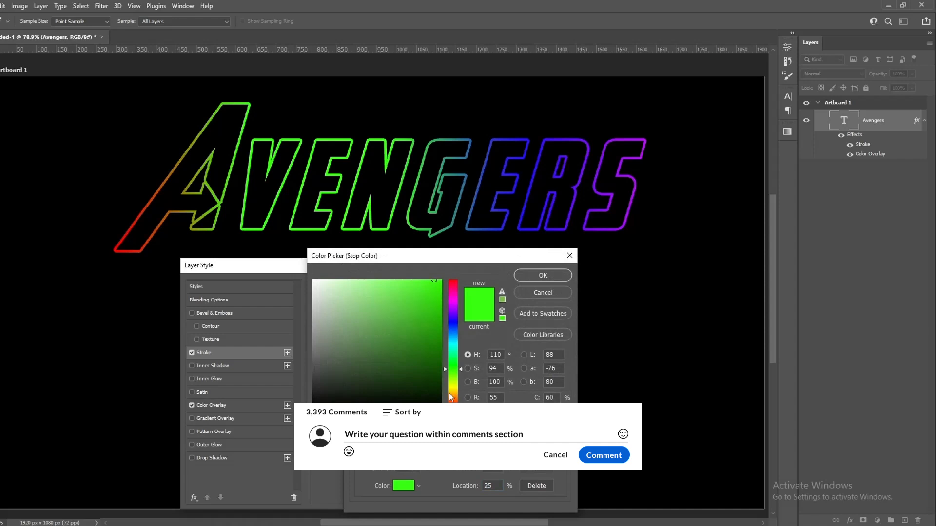
drag(461, 369, 458, 389)
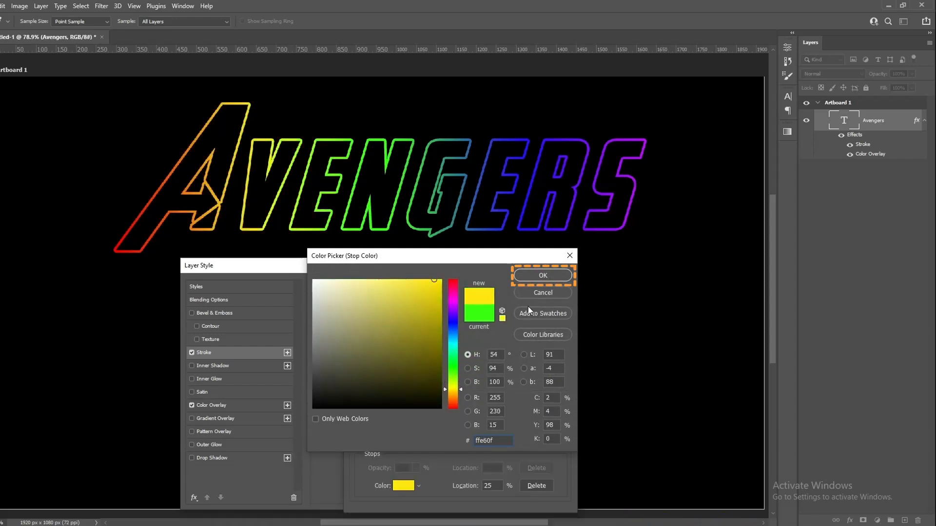
click(544, 275)
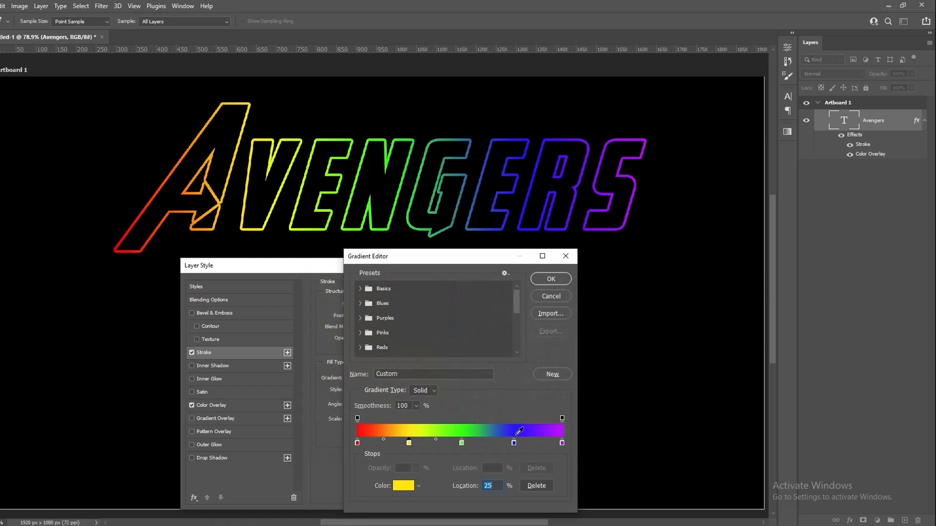
Set the blue colour stop's location to exactly 75% and the yellow stop's location to 25%.
mouse_move(514, 443)
mouse_down()
mouse_move(557, 442)
mouse_move(481, 442)
mouse_up()
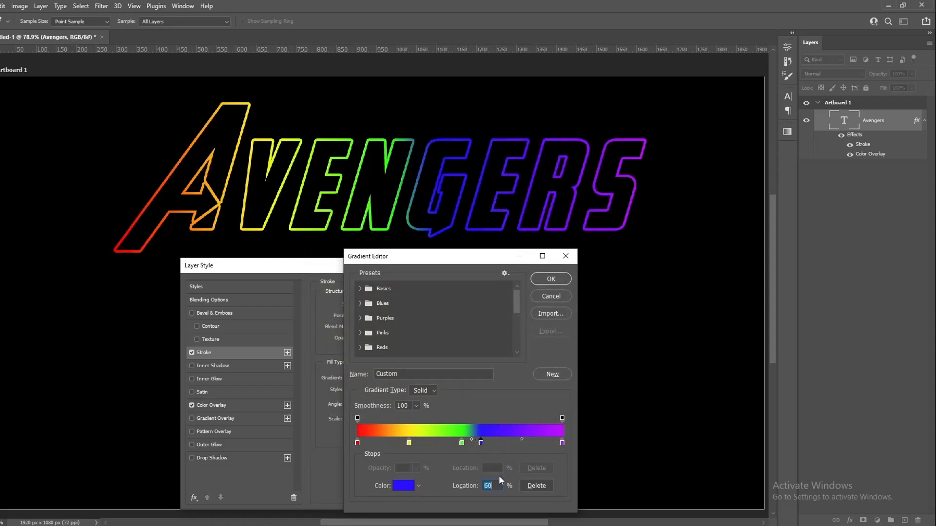
text(75)
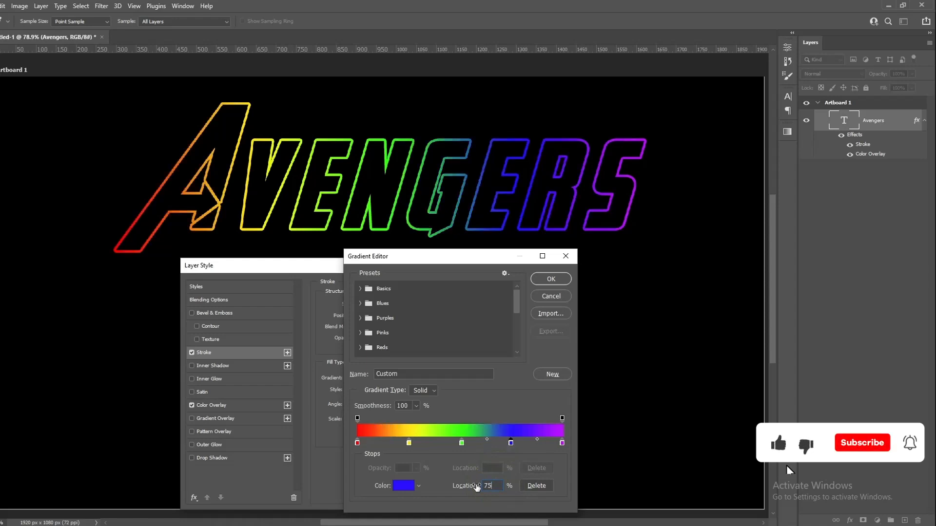
drag(409, 443, 389, 444)
text(25)
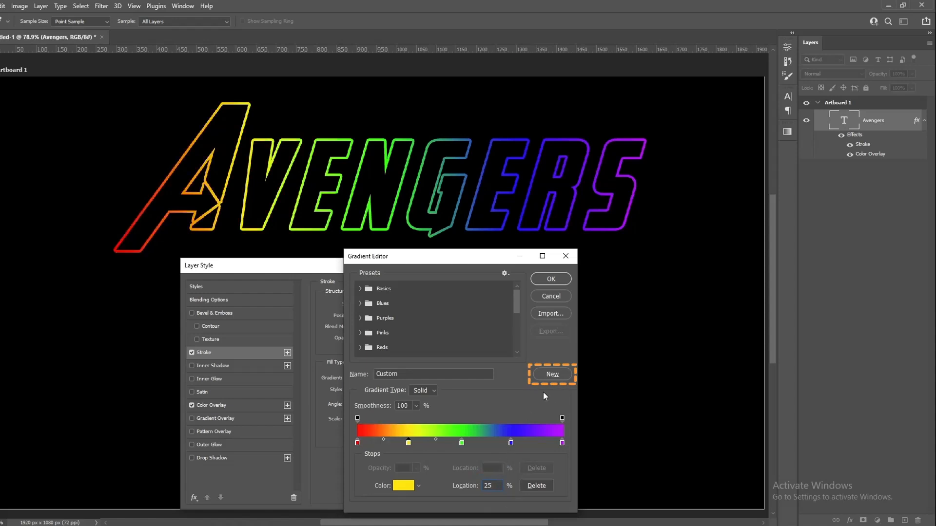
Save the rainbow gradient as a new preset and apply the gradient stroke to the Avengers text layer.
click(560, 375)
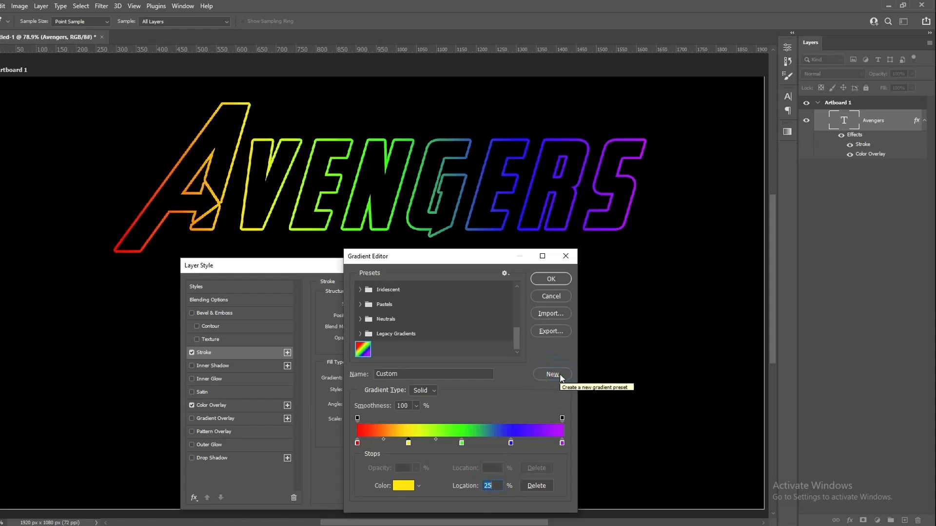
click(558, 279)
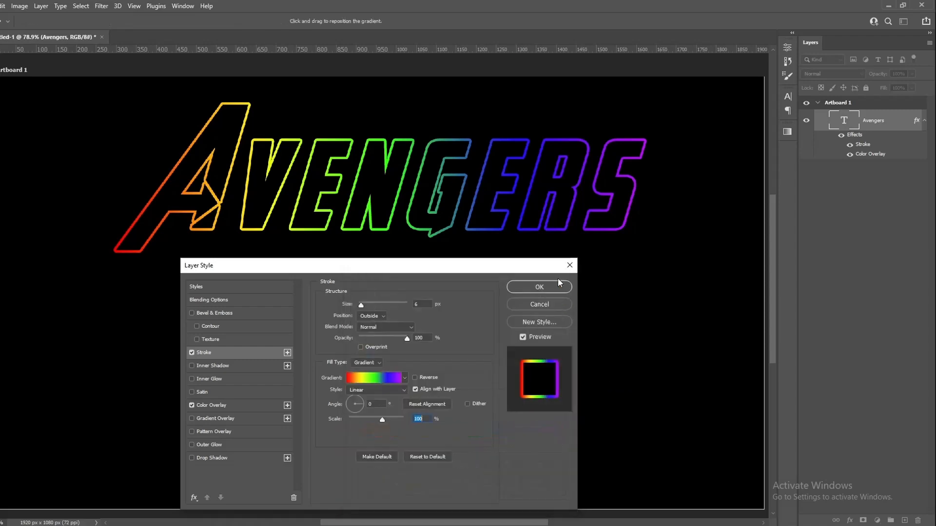
click(547, 286)
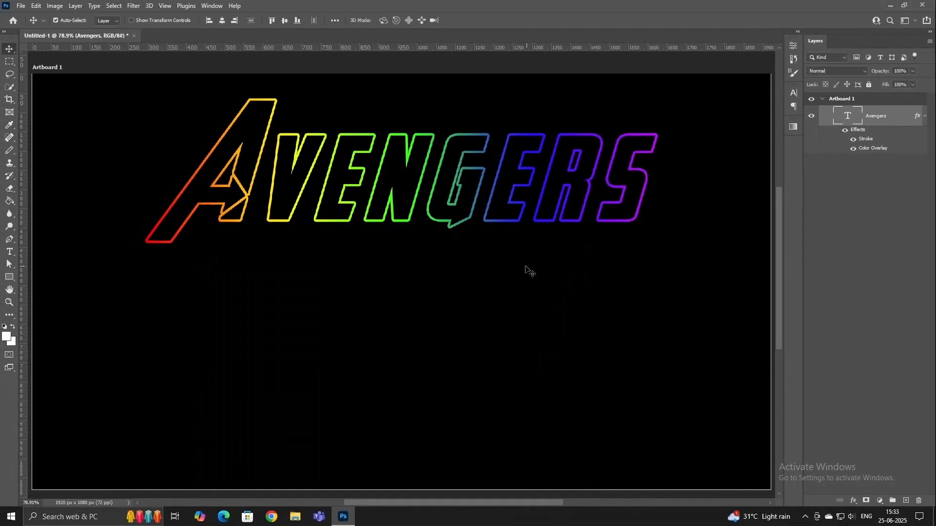
Centre the Avengers text vertically on the artboard.
click(286, 20)
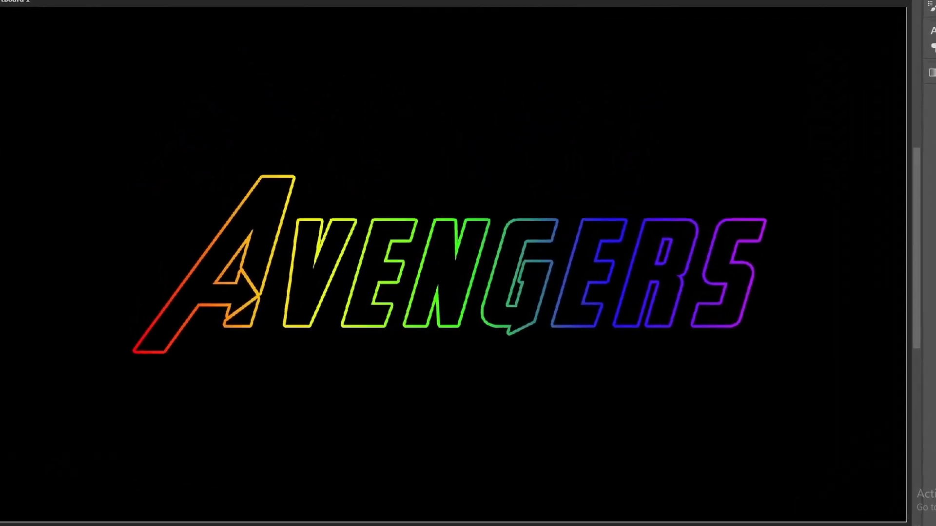